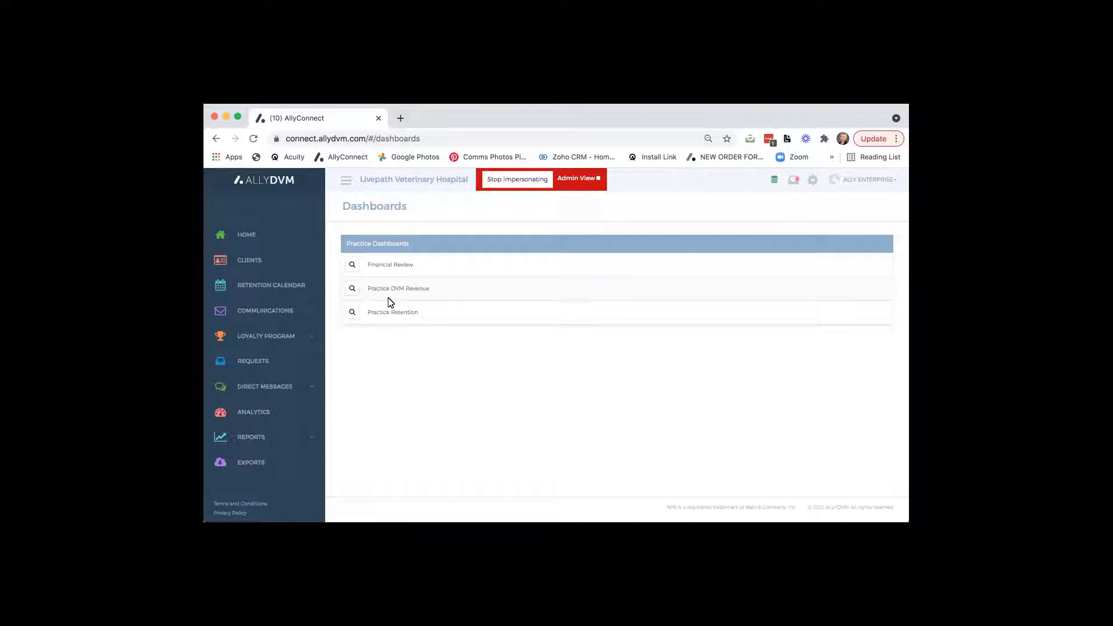
Open the Financial Review dashboard, collapse the sidebar, and run it to load its figures
{"action": "left_click", "coordinate": [353, 265]}
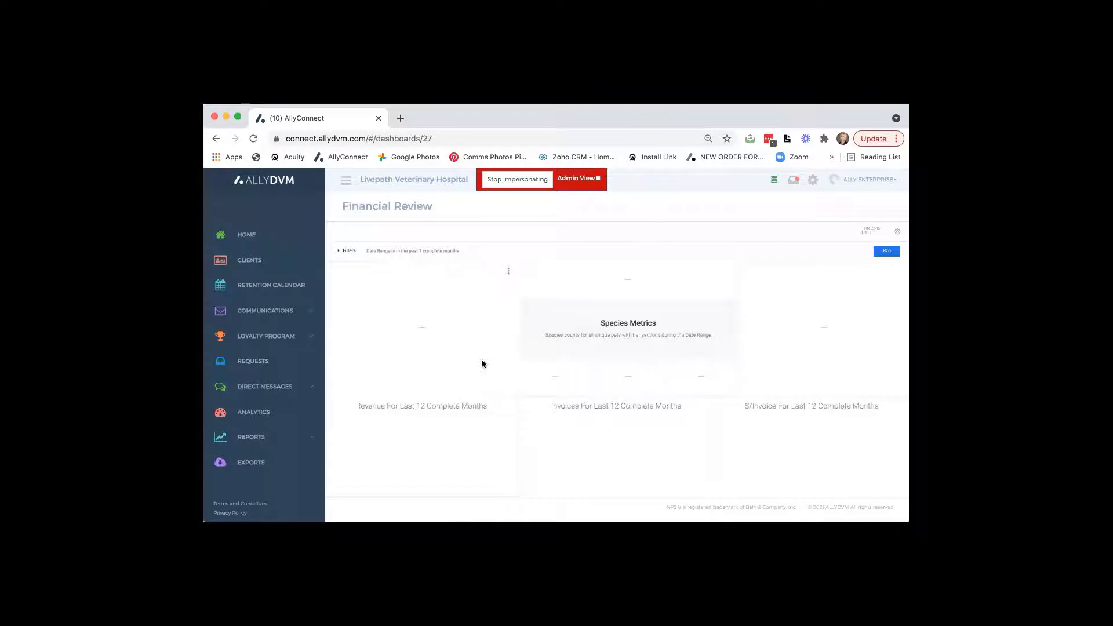
{"action": "left_click", "coordinate": [346, 181]}
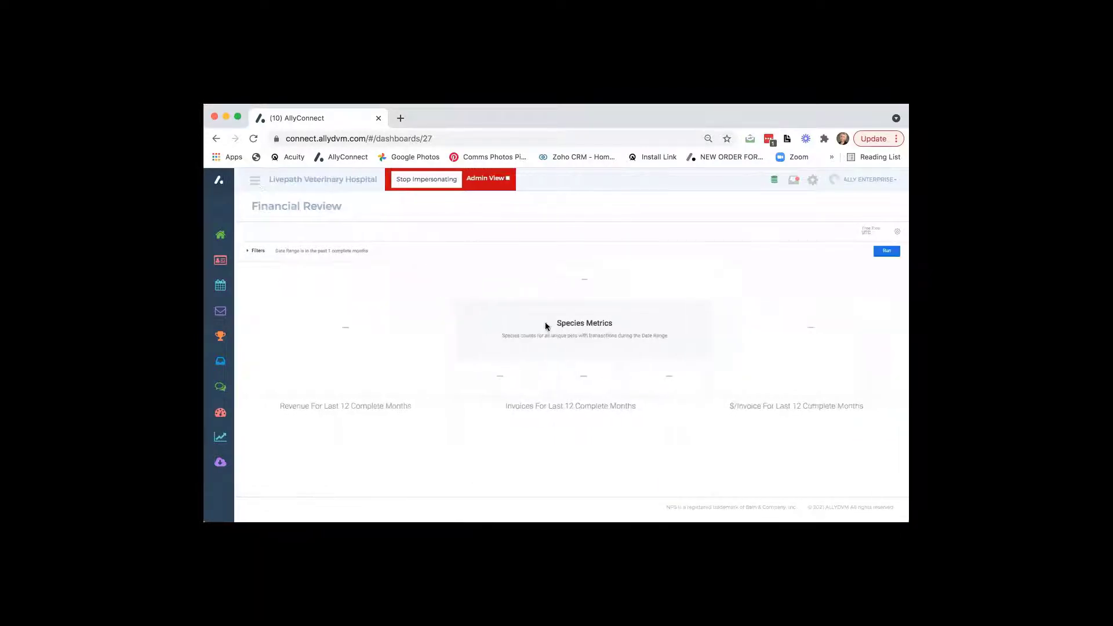
{"action": "left_click", "coordinate": [886, 251]}
Check the Date Range filter options, leaving it at the past 1 complete month
{"action": "left_click", "coordinate": [255, 251]}
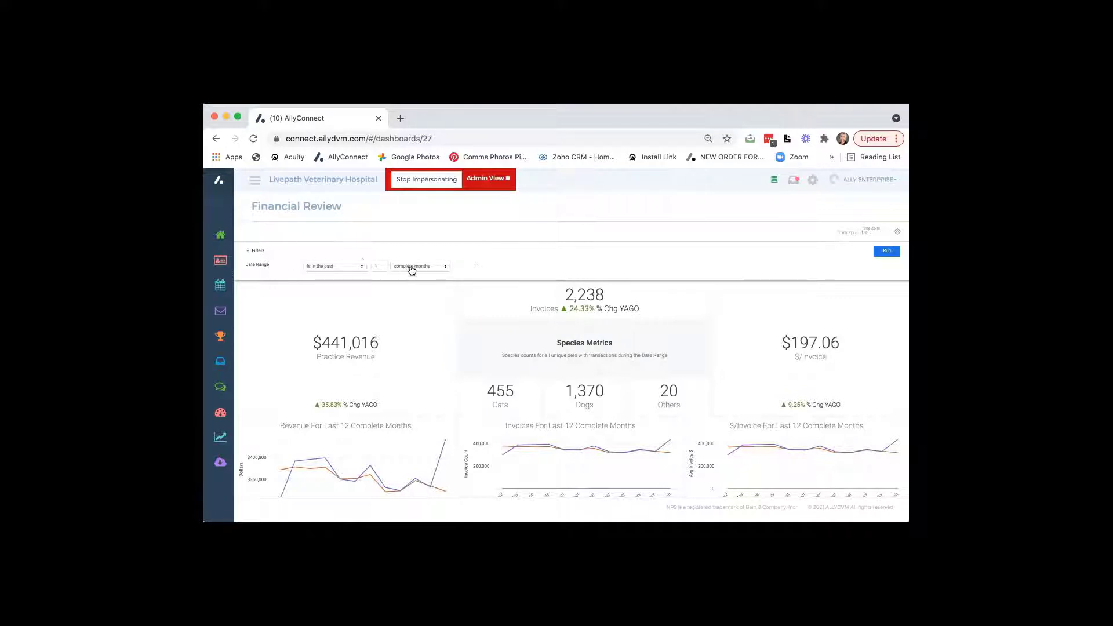
{"action": "left_click", "coordinate": [359, 268]}
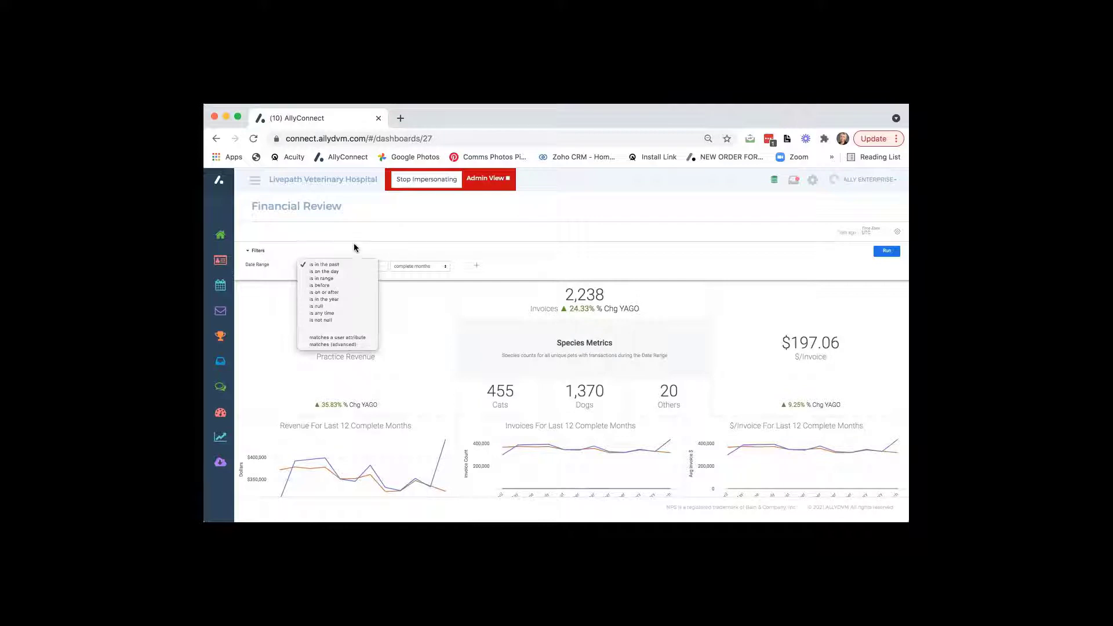
{"action": "left_click", "coordinate": [357, 245]}
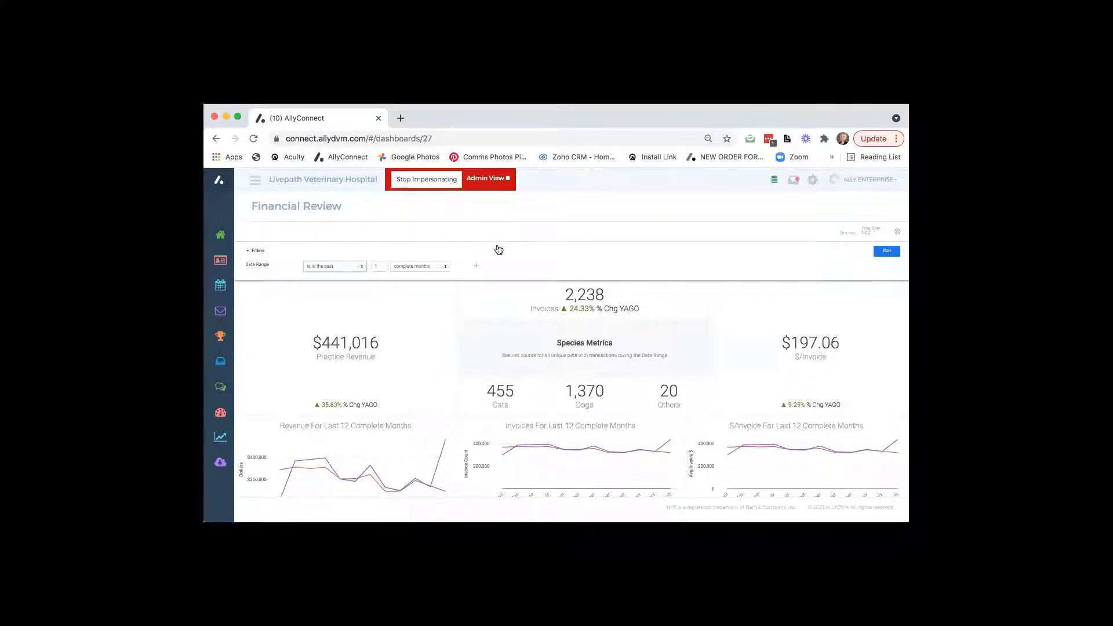
{"action": "left_click", "coordinate": [254, 251]}
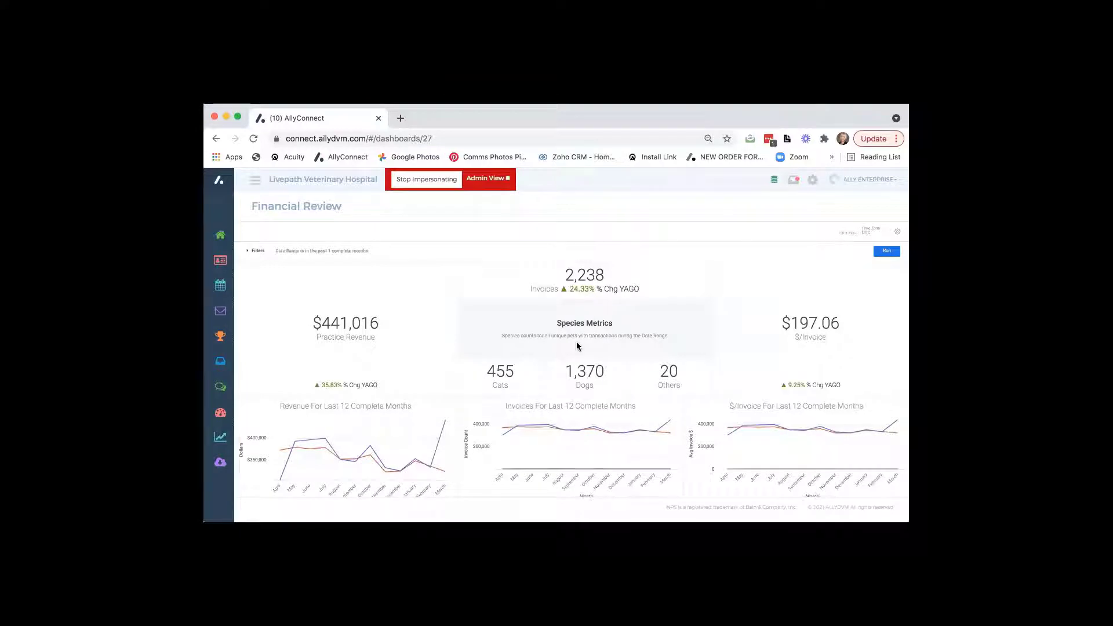
{"action": "scroll", "coordinate": [577, 346], "scroll_direction": "down", "scroll_amount": 2}
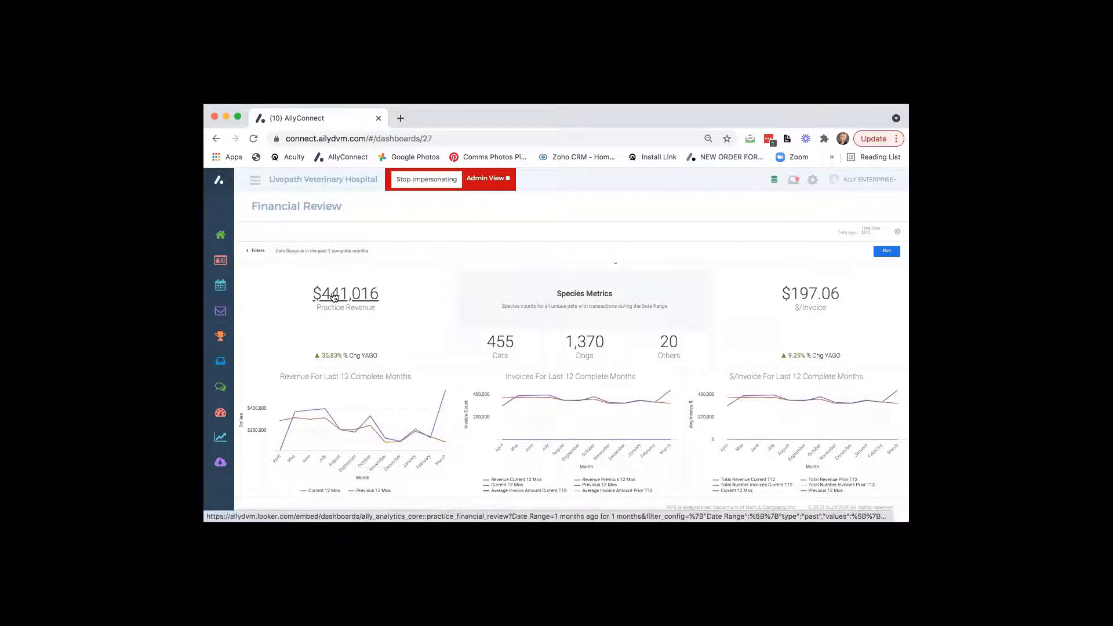
{"action": "scroll", "coordinate": [363, 312], "scroll_direction": "up", "scroll_amount": 2}
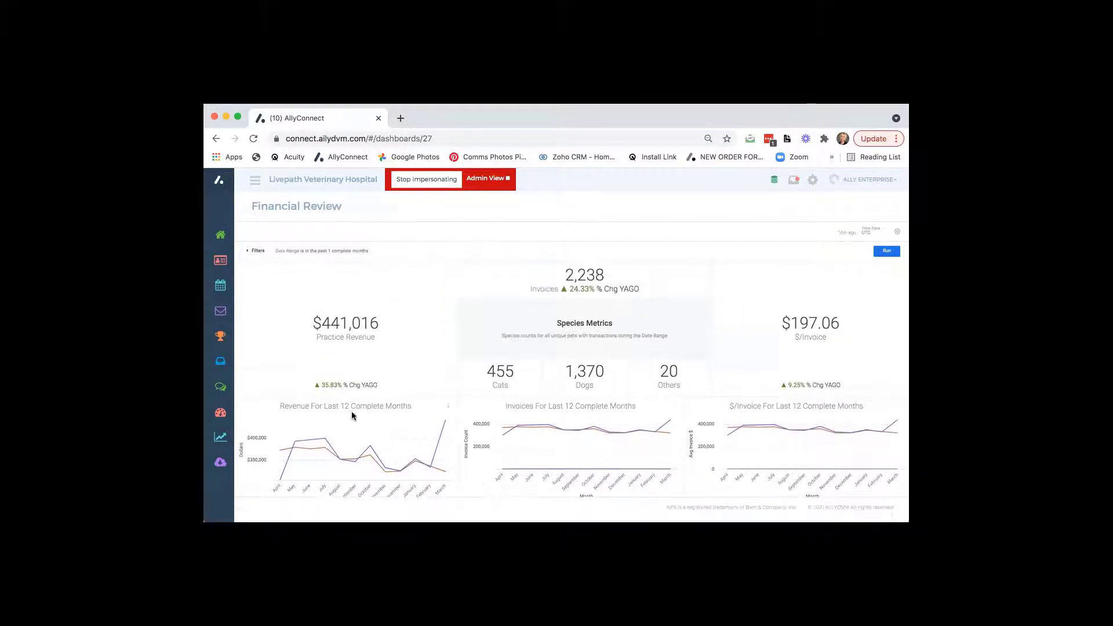
{"action": "mouse_move", "coordinate": [374, 449]}
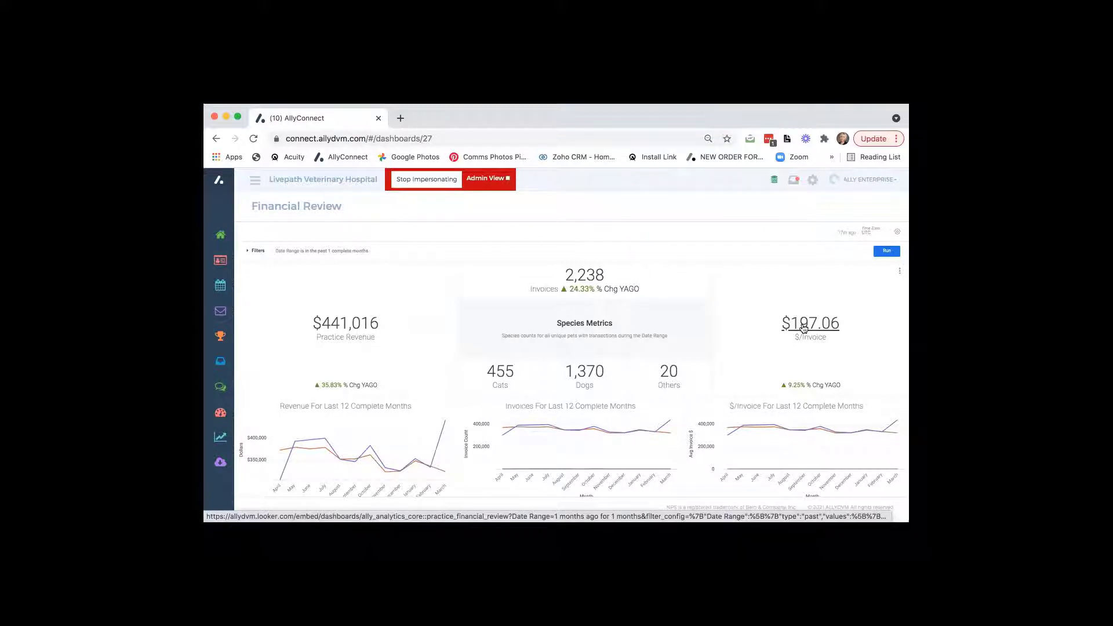
{"action": "left_click", "coordinate": [831, 329]}
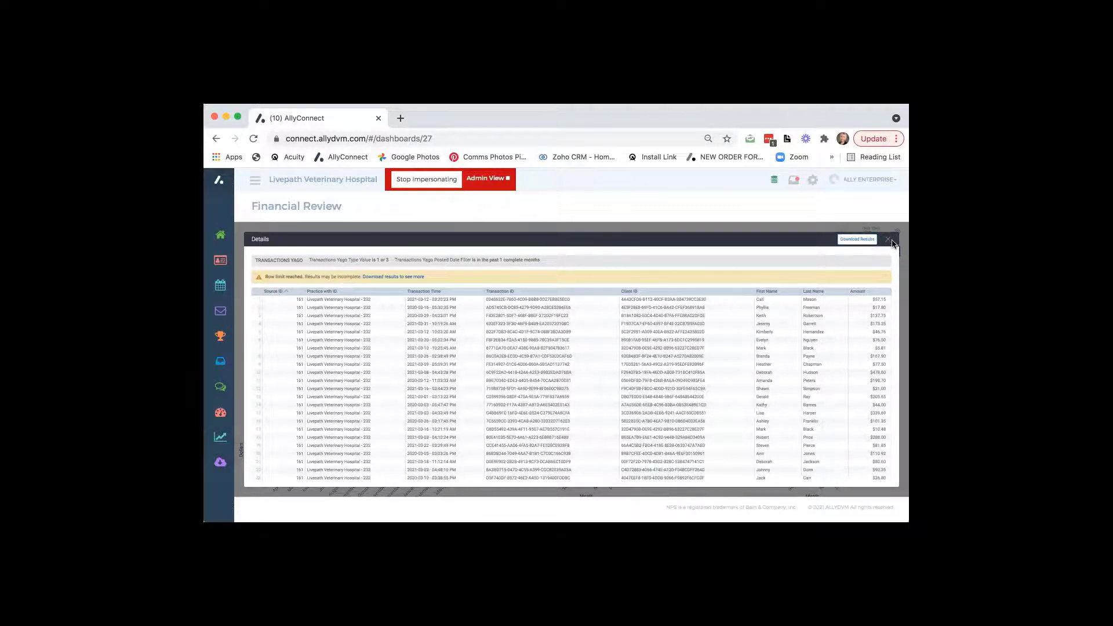
{"action": "left_click", "coordinate": [887, 239]}
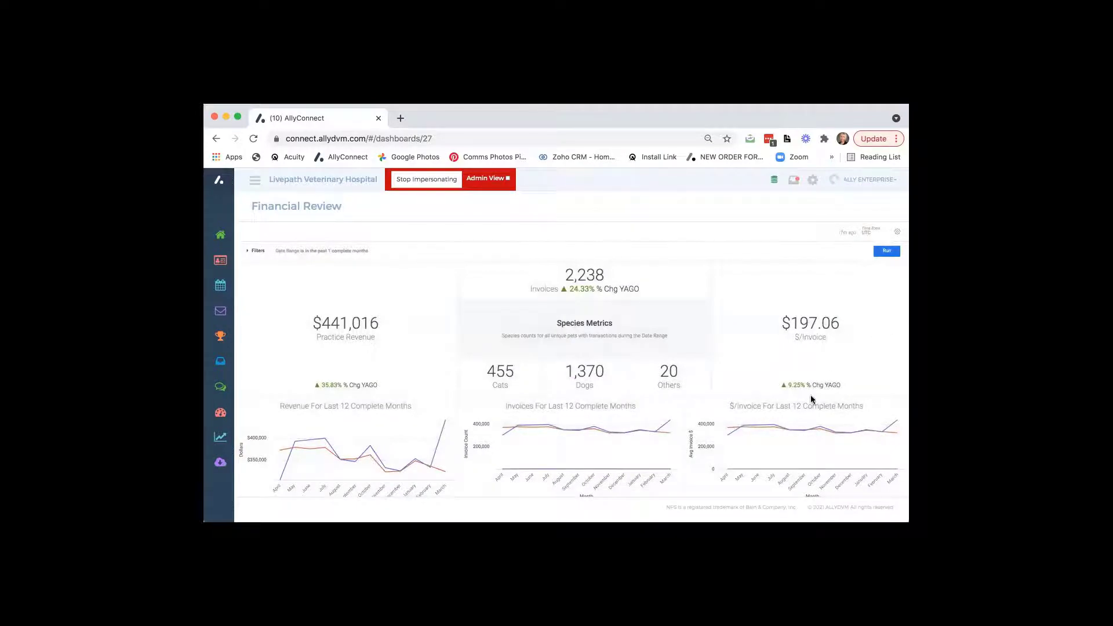
Scroll down to the Practice Category Details table and Top 20 Category Share of Revenue pie
{"action": "scroll", "coordinate": [810, 395], "scroll_direction": "down", "scroll_amount": 2}
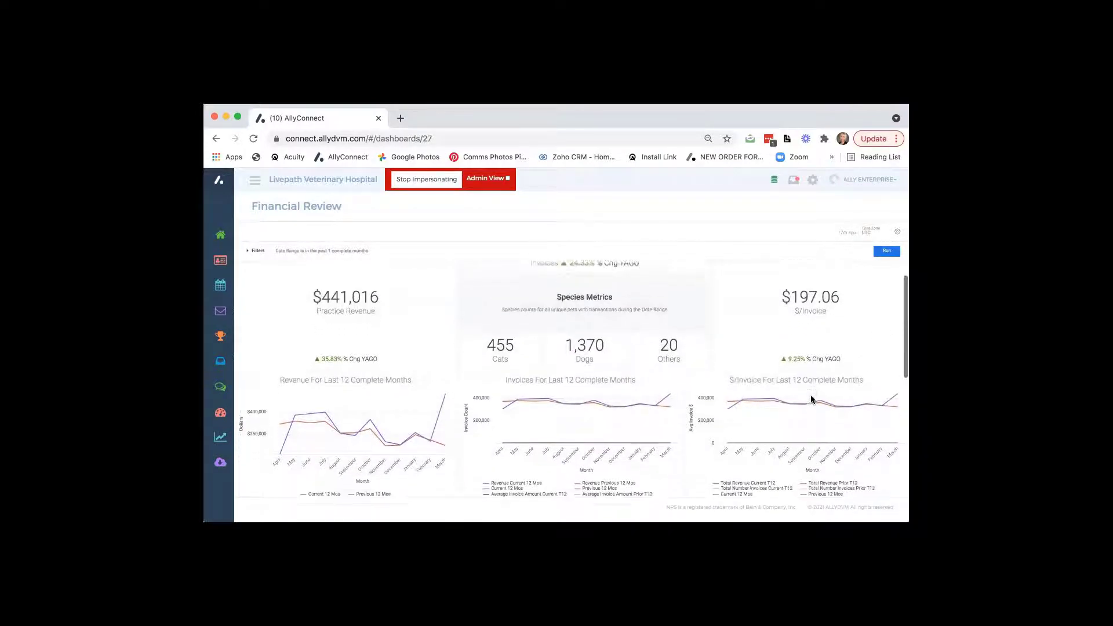
{"action": "scroll", "coordinate": [810, 399], "scroll_direction": "down", "scroll_amount": 2}
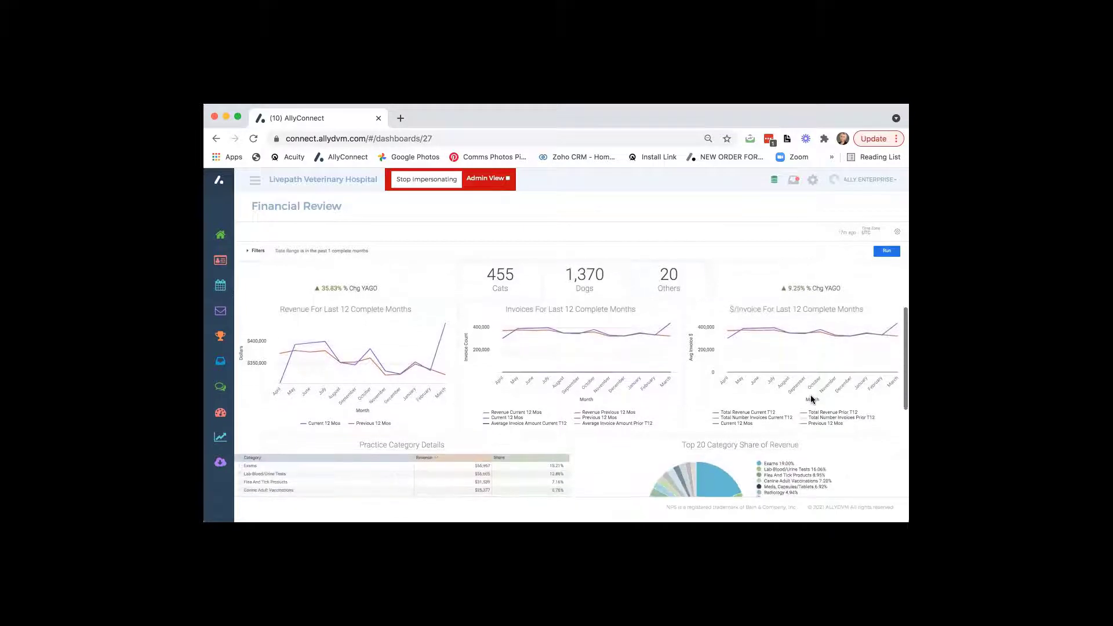
{"action": "scroll", "coordinate": [811, 399], "scroll_direction": "down", "scroll_amount": 2}
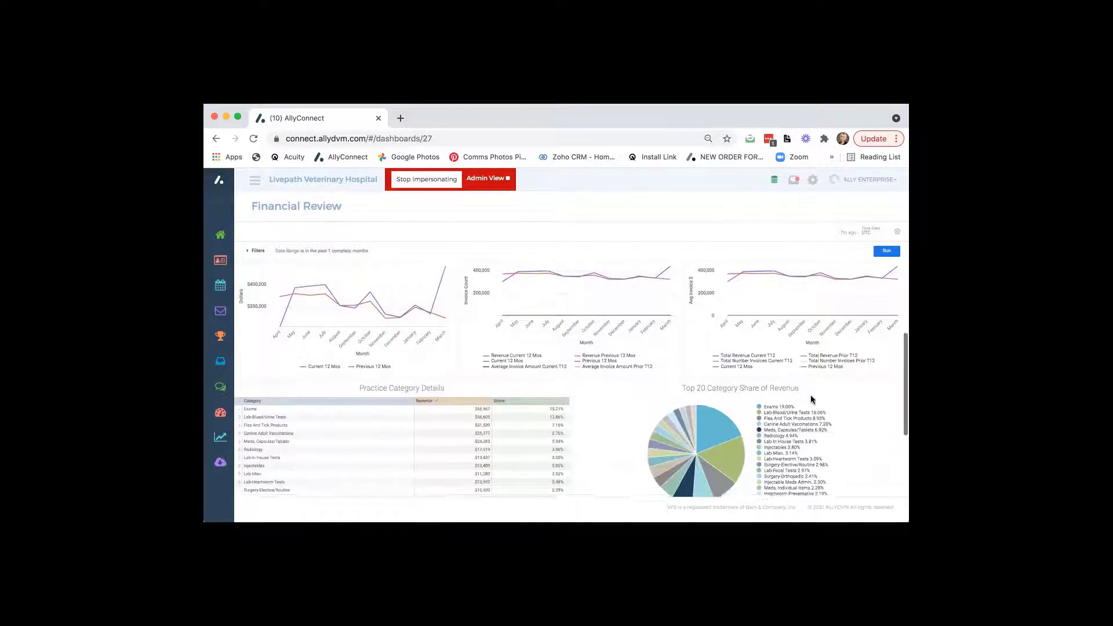
{"action": "scroll", "coordinate": [810, 395], "scroll_direction": "down", "scroll_amount": 2}
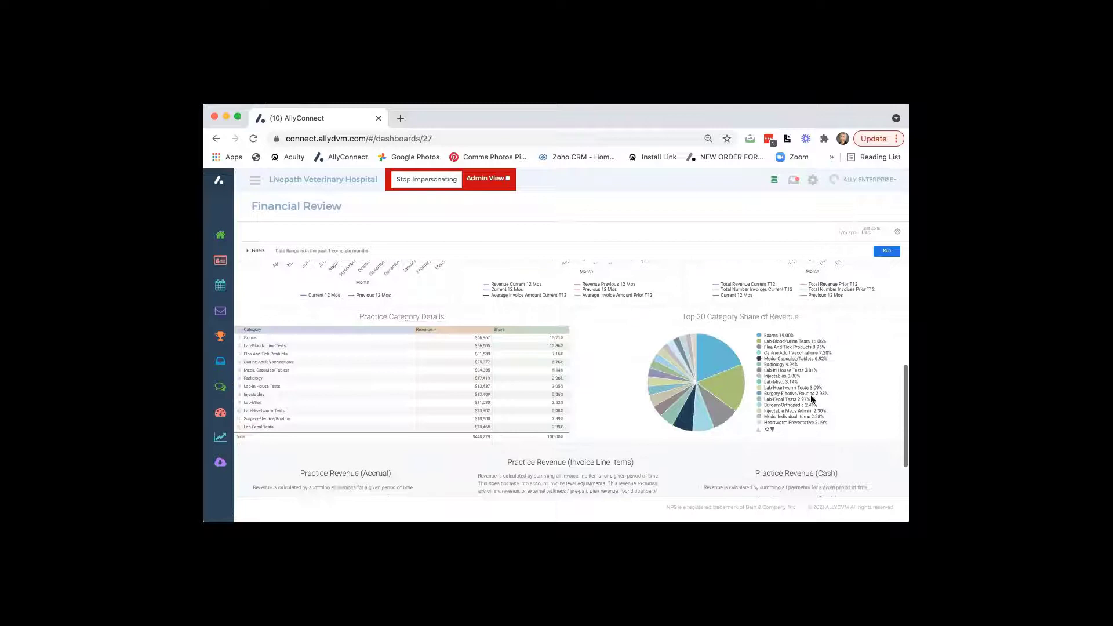
{"action": "scroll", "coordinate": [811, 397], "scroll_direction": "down", "scroll_amount": 1}
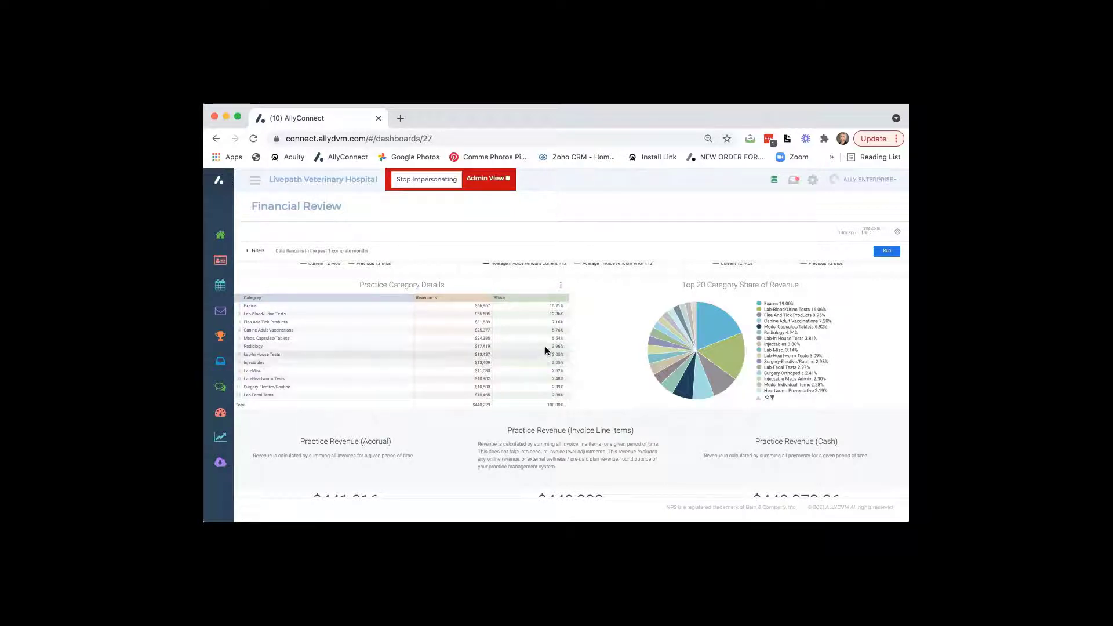
Scroll to the Practice Revenue tiles: $441,016 accrual, $440,229 line items, $440,978.86 cash
{"action": "scroll", "coordinate": [537, 361], "scroll_direction": "down", "scroll_amount": 1}
{"action": "scroll", "coordinate": [537, 364], "scroll_direction": "down", "scroll_amount": 5}
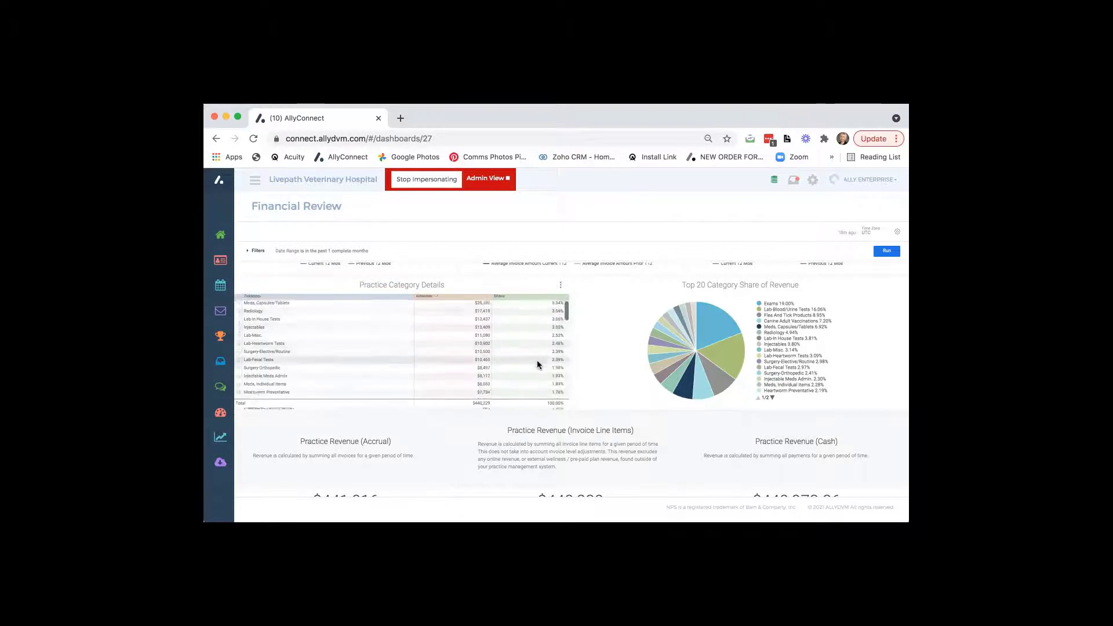
{"action": "scroll", "coordinate": [537, 364], "scroll_direction": "down", "scroll_amount": 5}
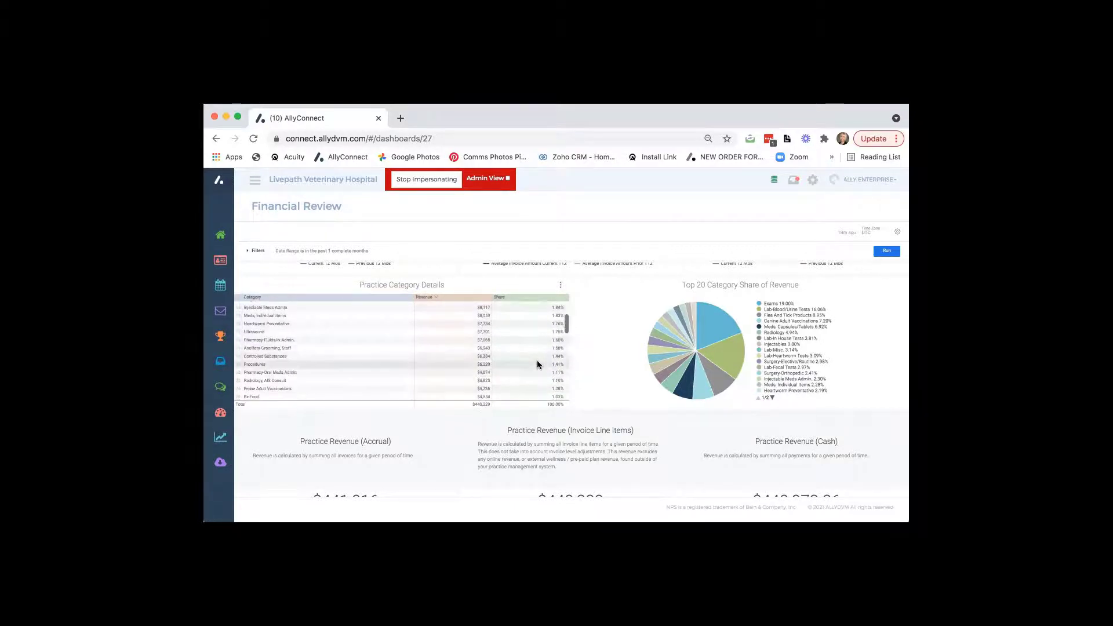
{"action": "scroll", "coordinate": [537, 364], "scroll_direction": "down", "scroll_amount": 3}
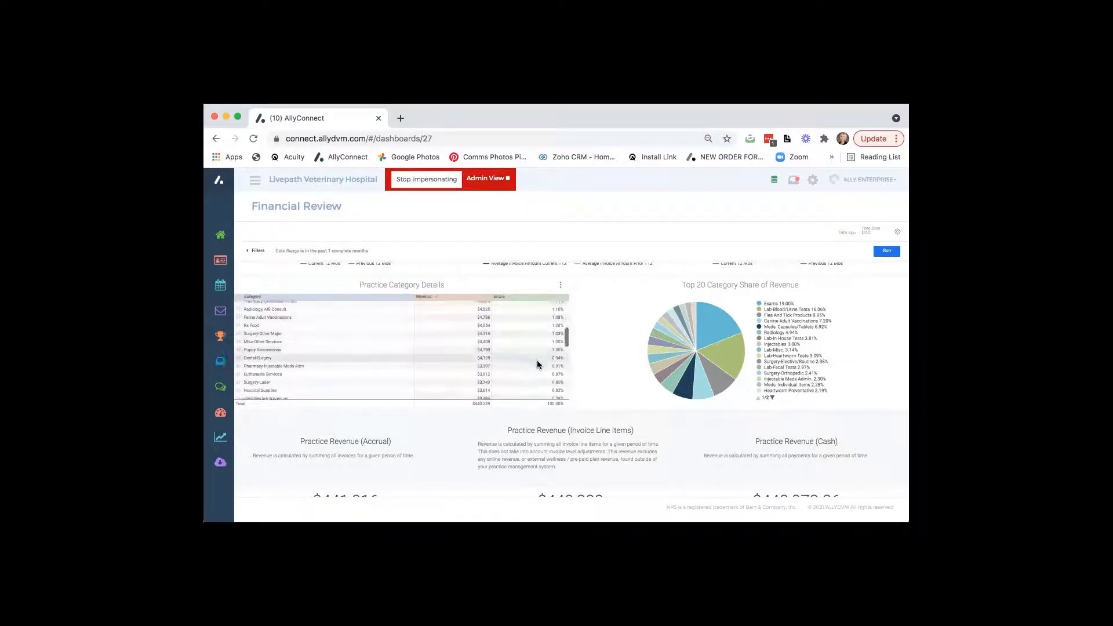
{"action": "scroll", "coordinate": [536, 364], "scroll_direction": "up", "scroll_amount": 6}
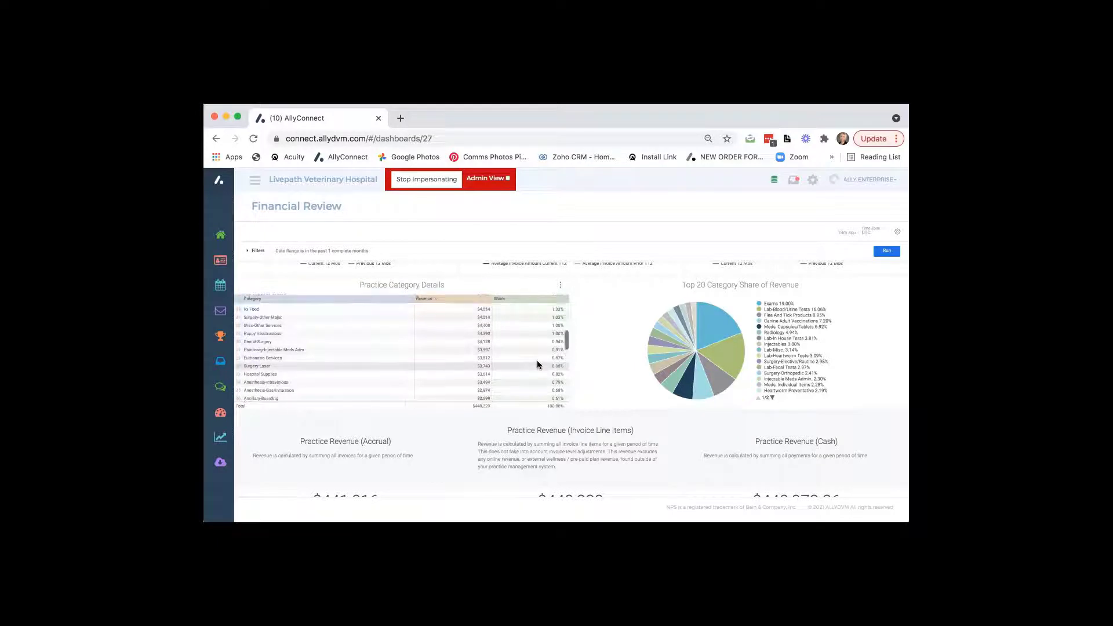
{"action": "scroll", "coordinate": [537, 364], "scroll_direction": "up", "scroll_amount": 2}
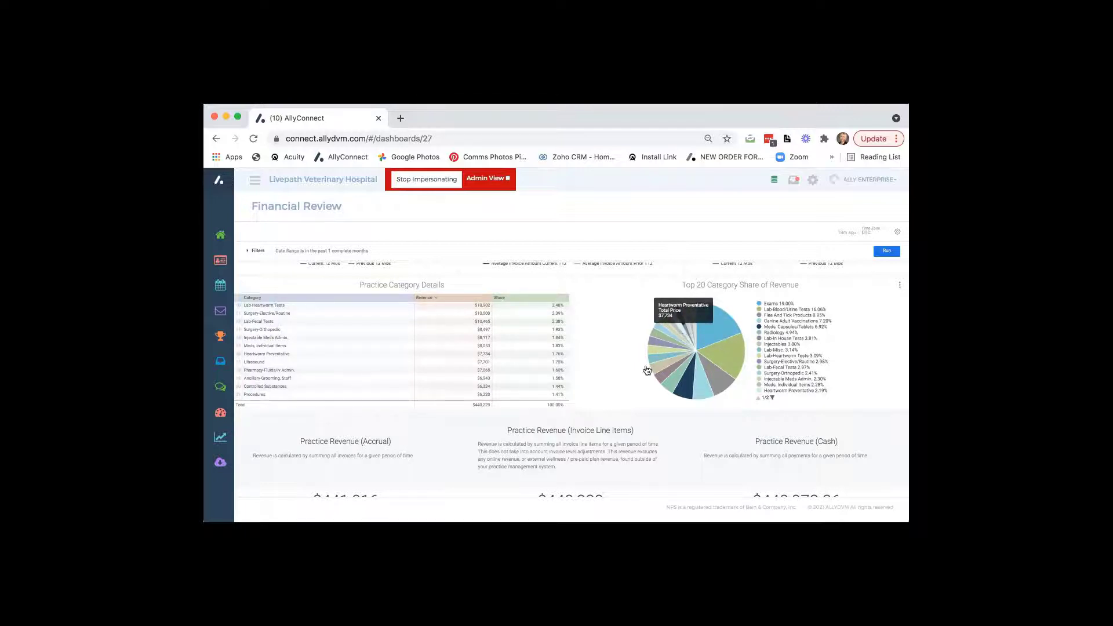
{"action": "scroll", "coordinate": [614, 396], "scroll_direction": "down", "scroll_amount": 1}
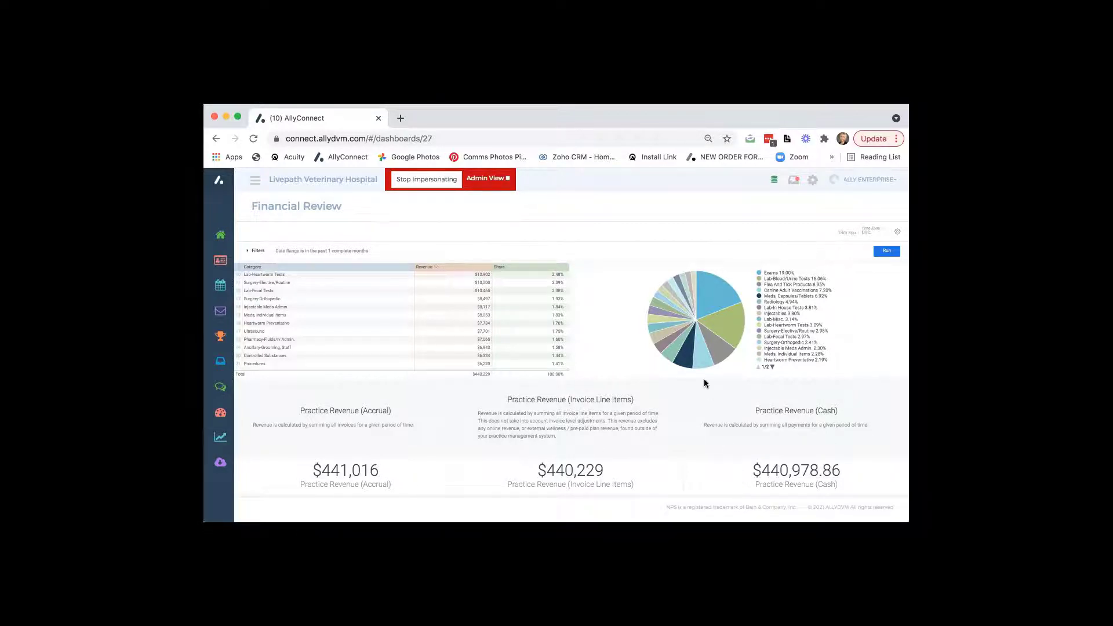
Scroll back up to the summary showing $441,016 revenue, 2,238 invoices and $197.06 per invoice
{"action": "scroll", "coordinate": [704, 380], "scroll_direction": "up", "scroll_amount": 1}
{"action": "scroll", "coordinate": [705, 383], "scroll_direction": "up", "scroll_amount": 10}
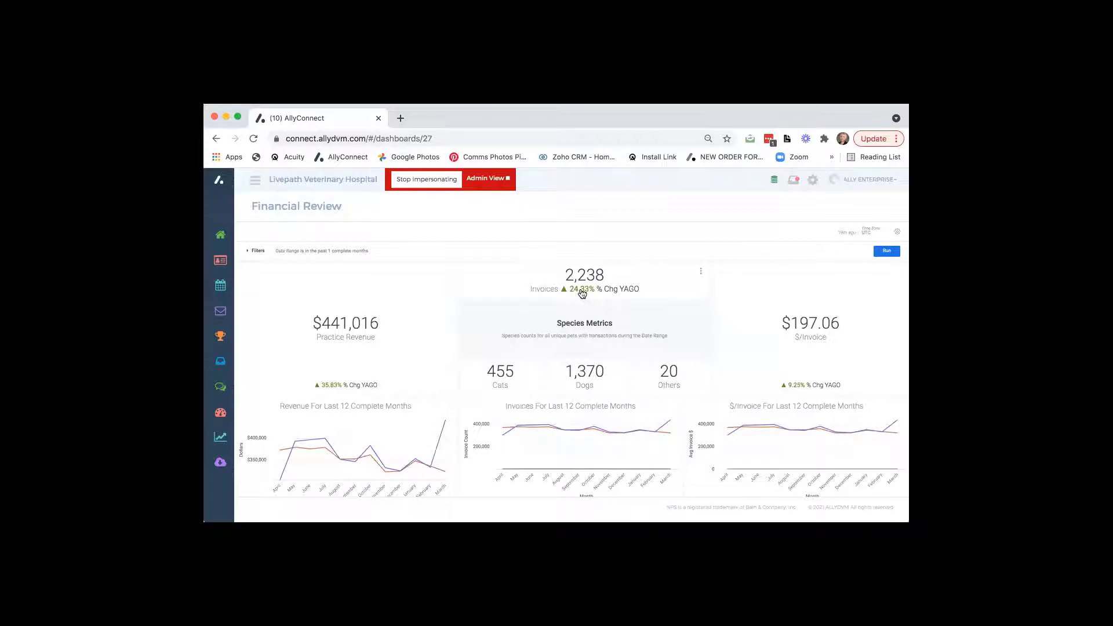
Open Practice DVM Revenue and run it with Date Range in the past 1 complete month
{"action": "left_click", "coordinate": [227, 414]}
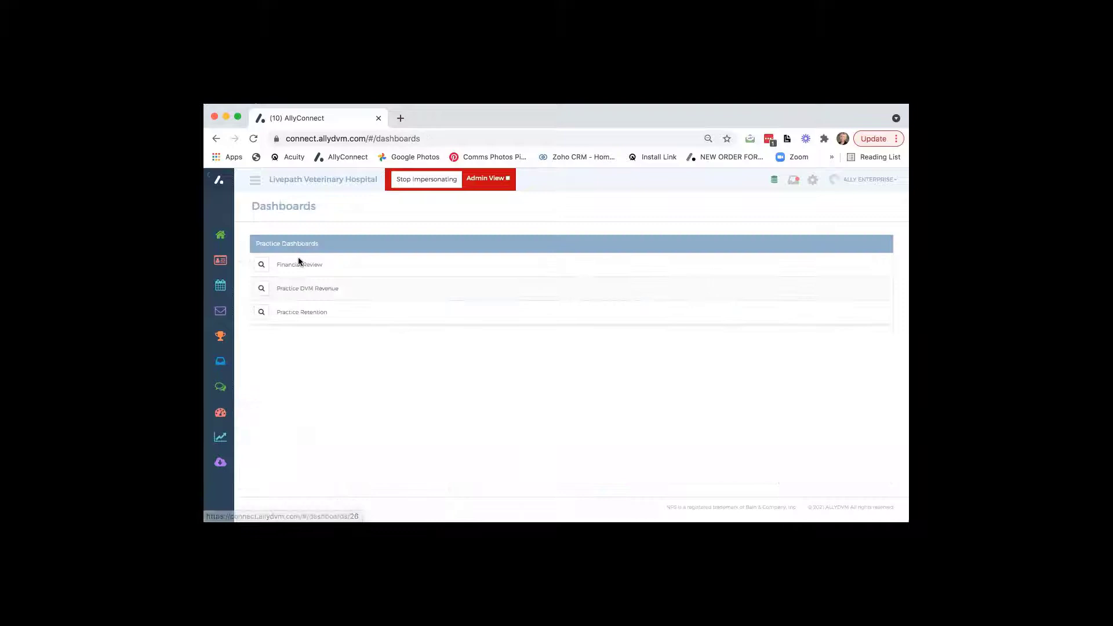
{"action": "left_click", "coordinate": [262, 288]}
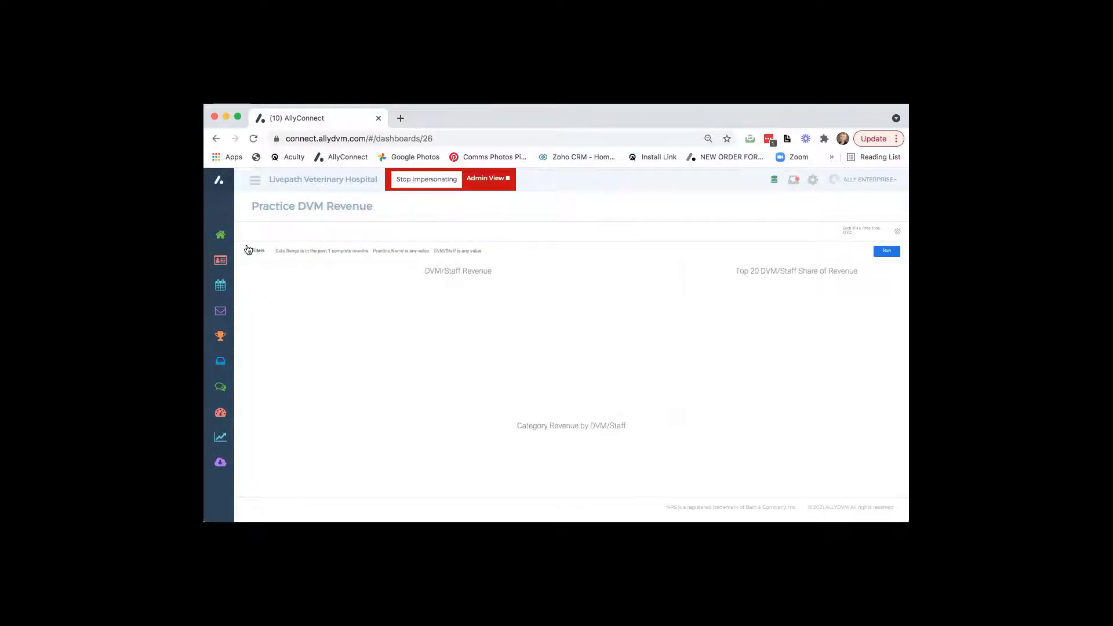
{"action": "left_click", "coordinate": [248, 250]}
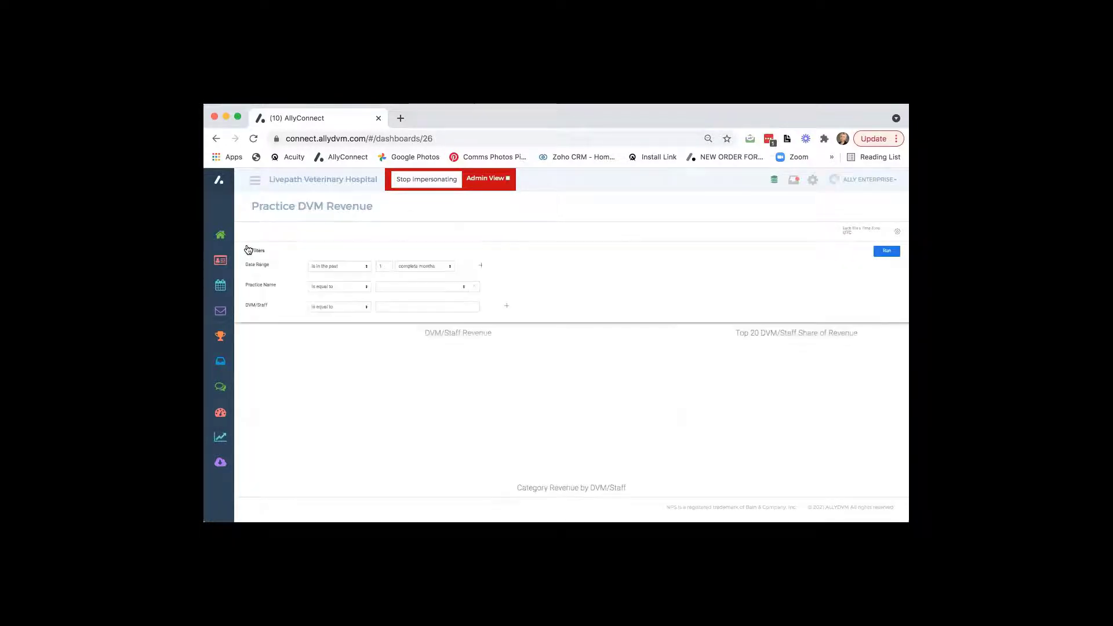
{"action": "left_click", "coordinate": [330, 264]}
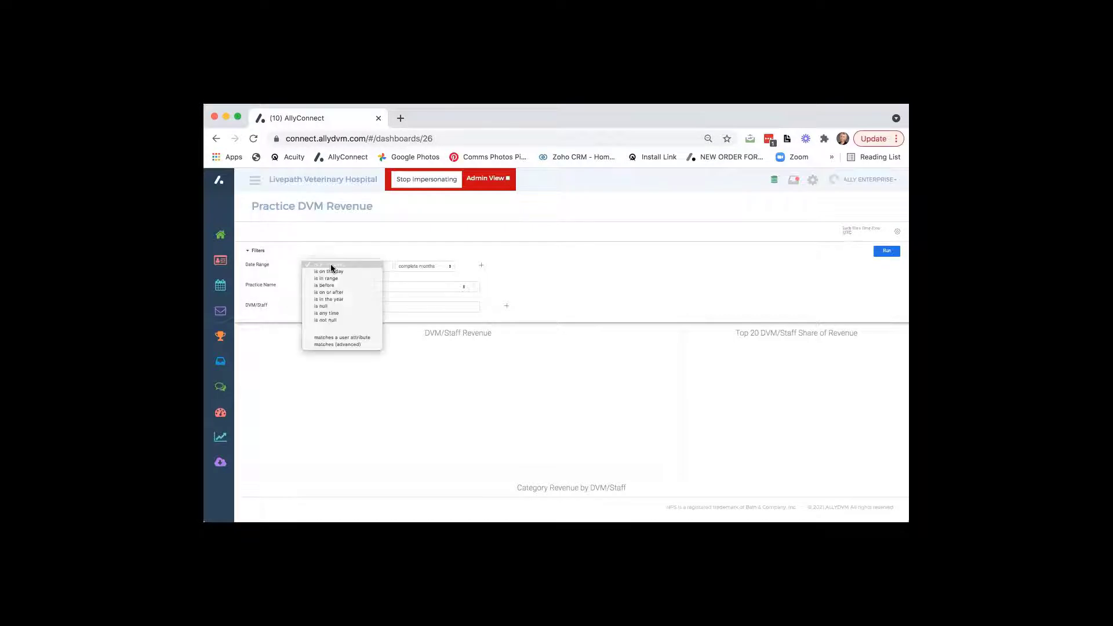
{"action": "left_click", "coordinate": [374, 252]}
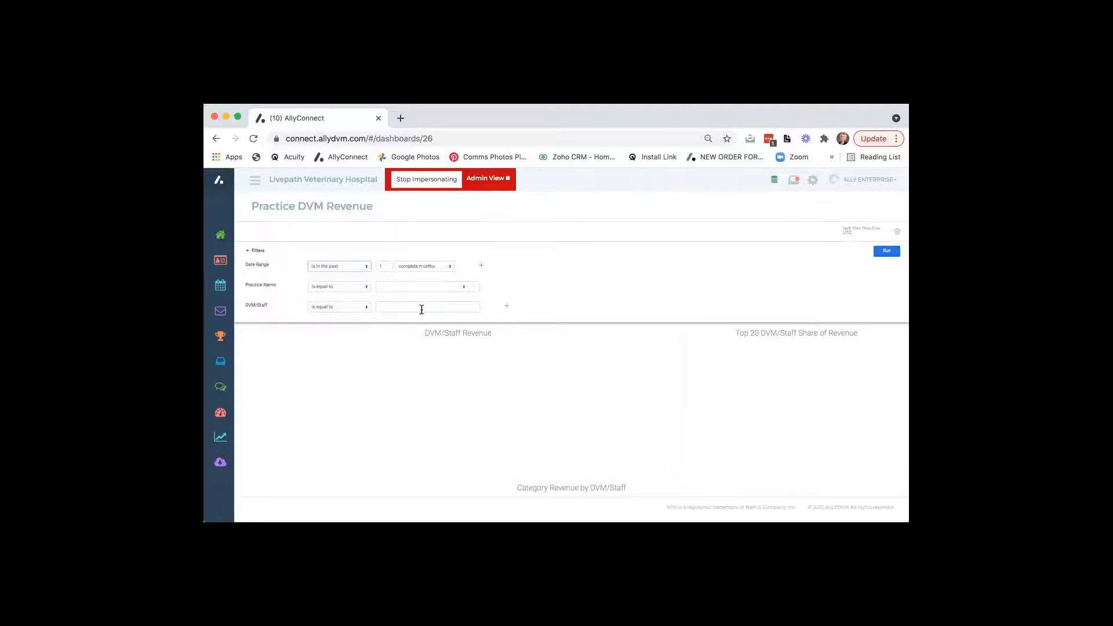
{"action": "left_click", "coordinate": [886, 254]}
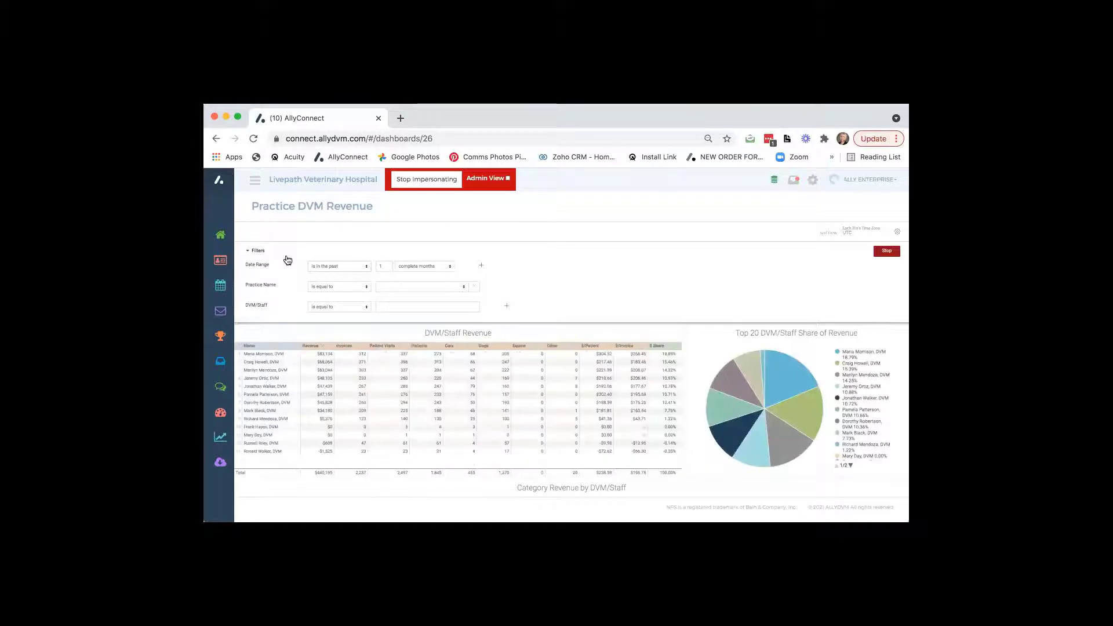
Collapse the filter panel to a summary line and view pie slice totals
{"action": "left_click", "coordinate": [258, 249]}
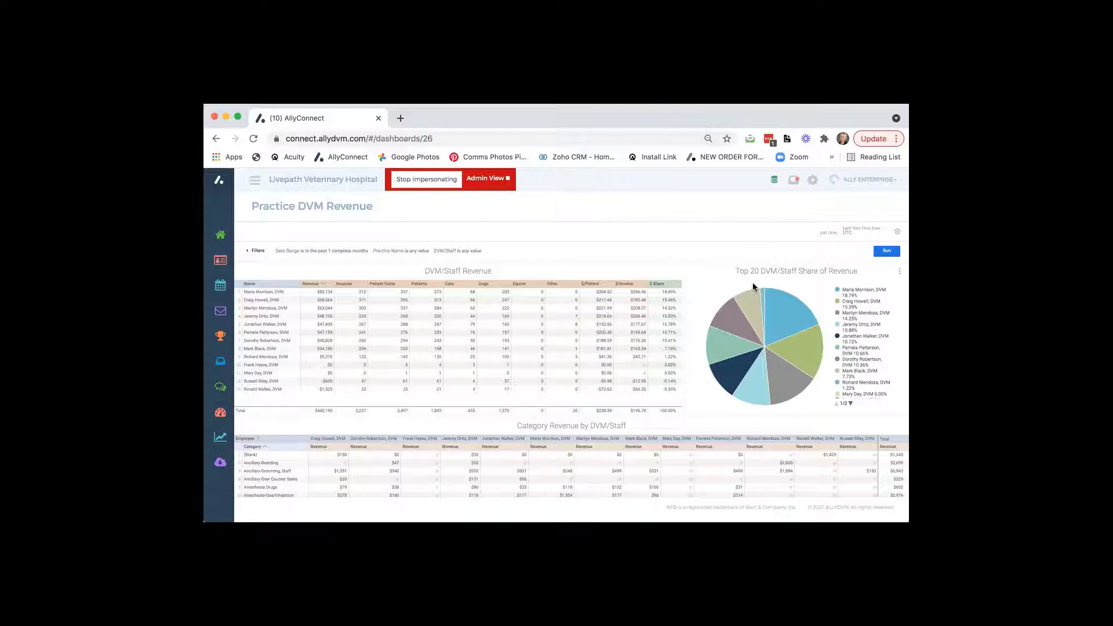
{"action": "mouse_move", "coordinate": [785, 329]}
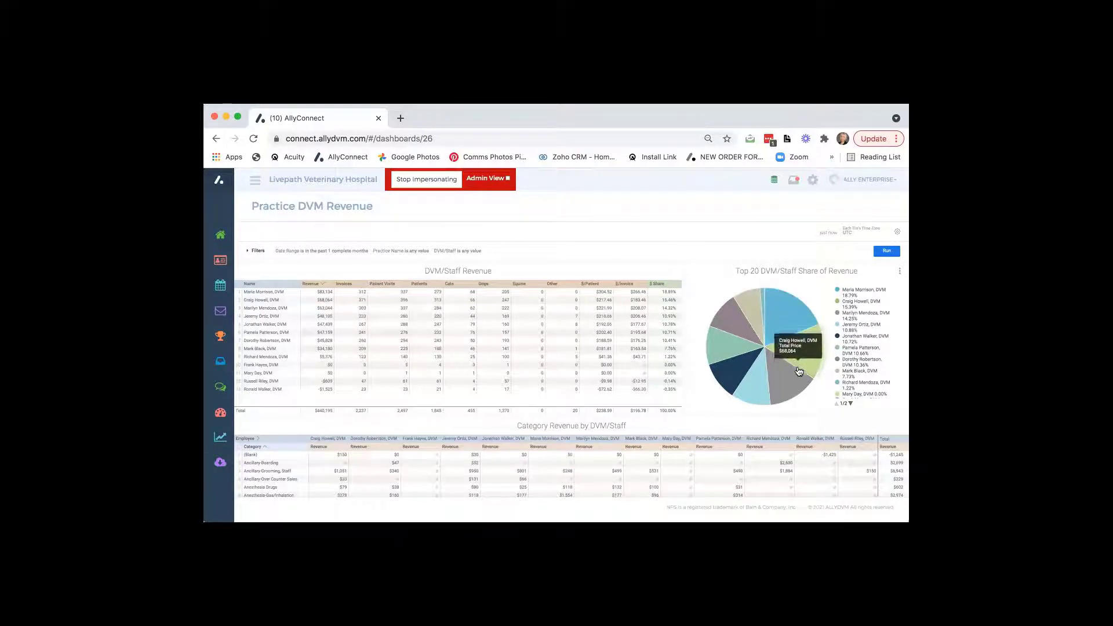
{"action": "mouse_move", "coordinate": [736, 376]}
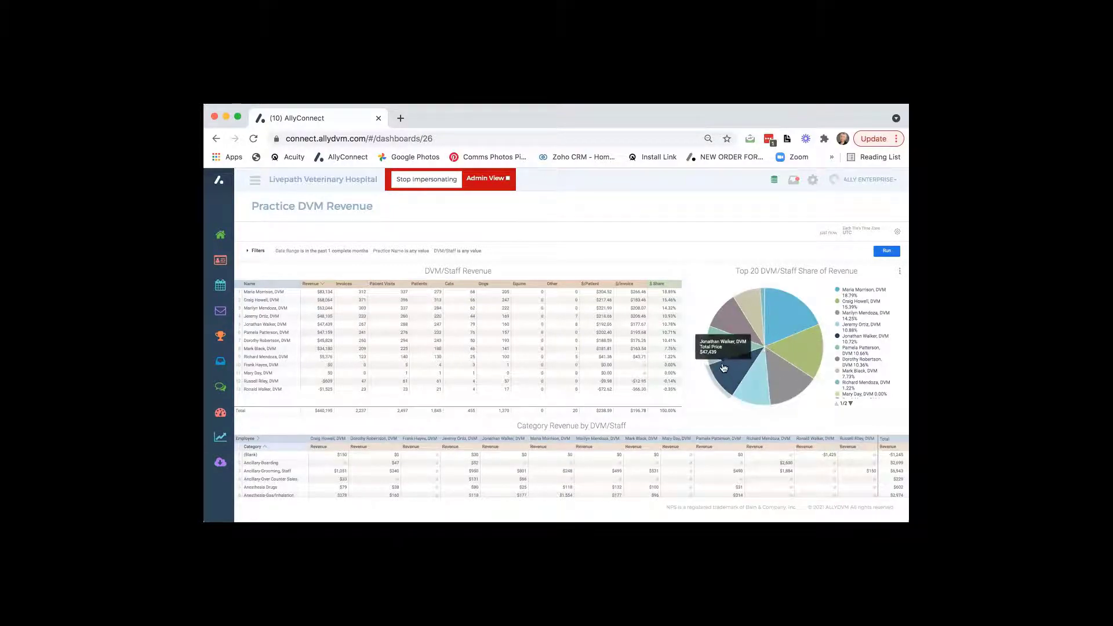
Scroll through the Category Revenue by DVM/Staff table, breaking each provider's revenue down by category
{"action": "scroll", "coordinate": [689, 400], "scroll_direction": "down", "scroll_amount": 2}
{"action": "scroll", "coordinate": [688, 400], "scroll_direction": "down", "scroll_amount": 5}
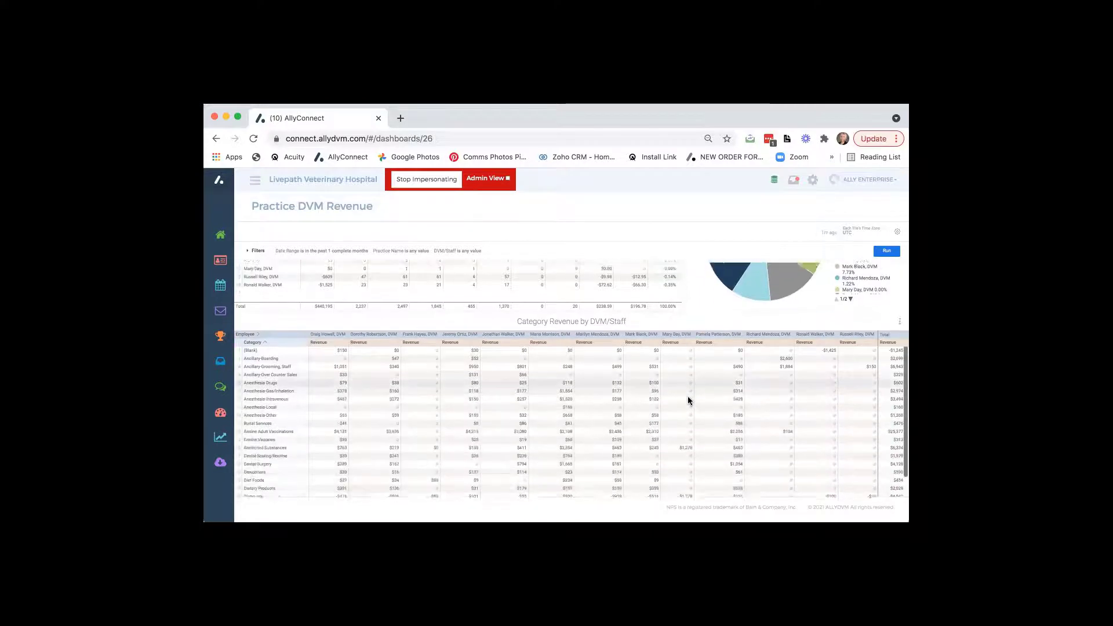
{"action": "scroll", "coordinate": [689, 398], "scroll_direction": "up", "scroll_amount": 2}
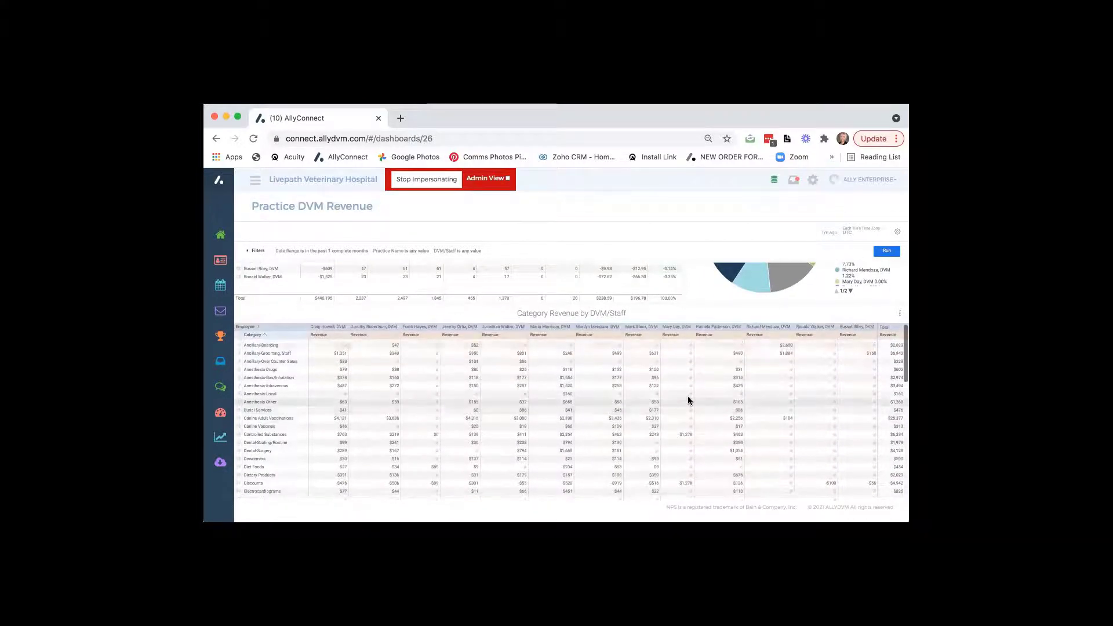
{"action": "scroll", "coordinate": [496, 416], "scroll_direction": "down", "scroll_amount": 1}
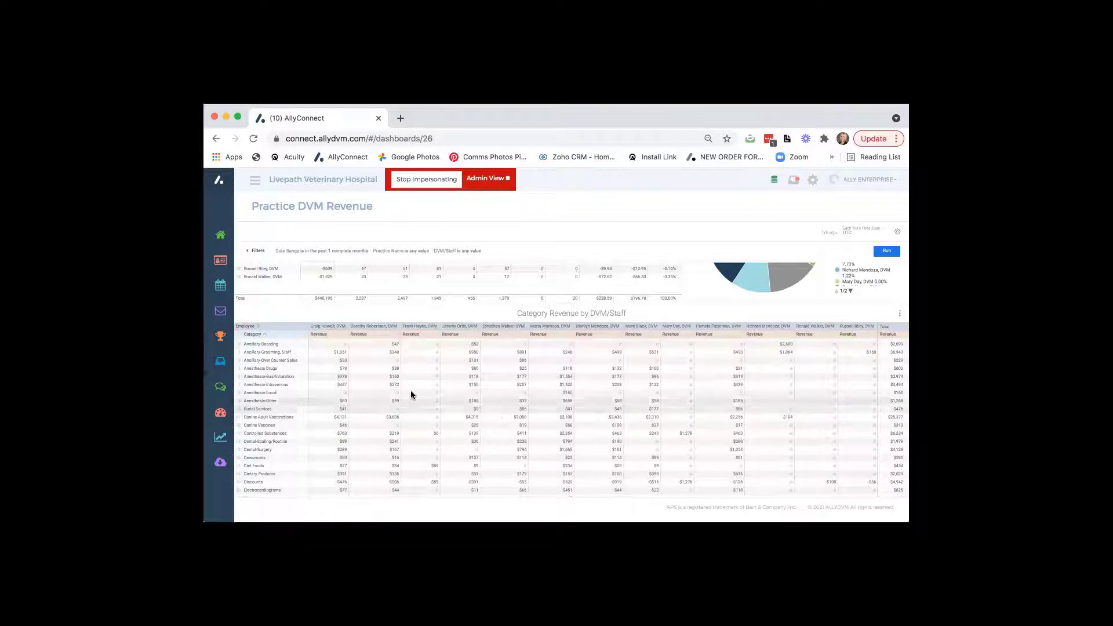
{"action": "scroll", "coordinate": [292, 369], "scroll_direction": "up", "scroll_amount": 1}
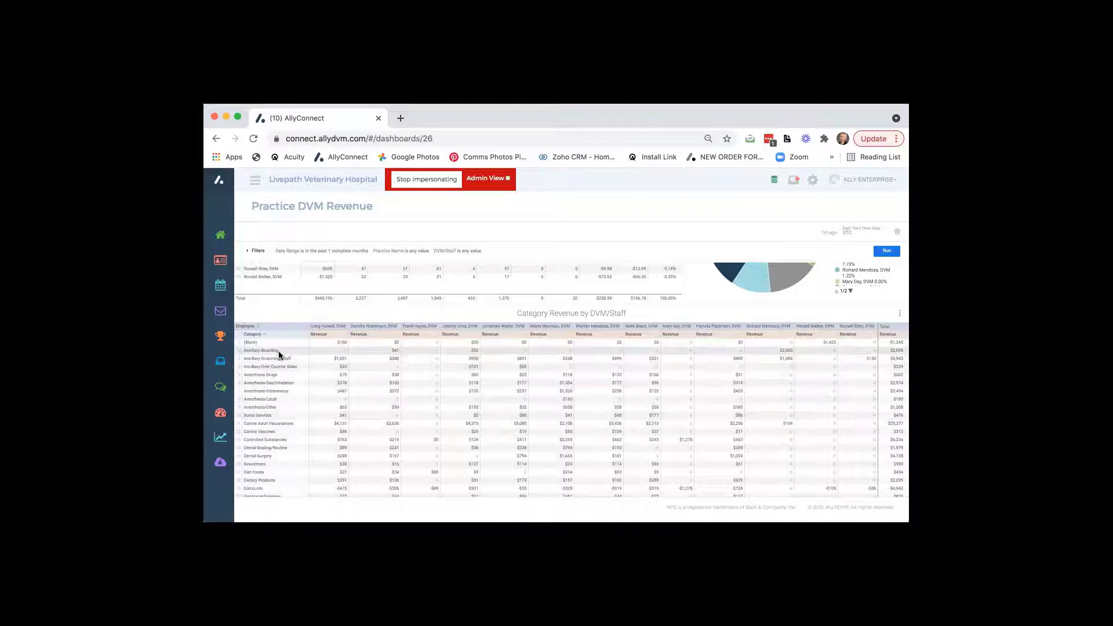
{"action": "scroll", "coordinate": [416, 346], "scroll_direction": "down", "scroll_amount": 1}
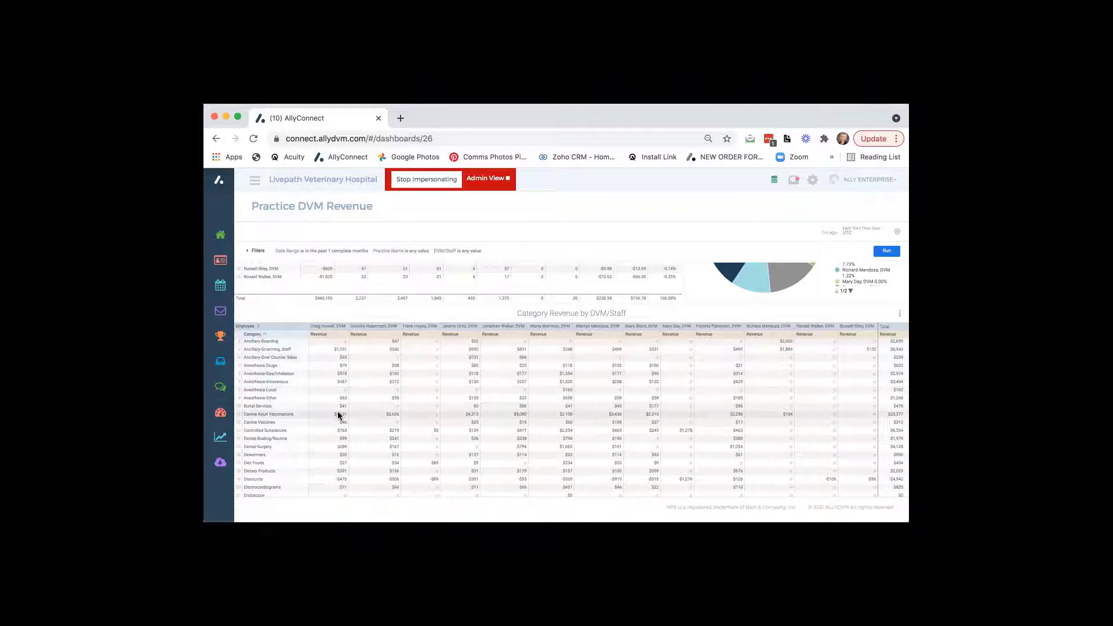
{"action": "scroll", "coordinate": [339, 416], "scroll_direction": "down", "scroll_amount": 3}
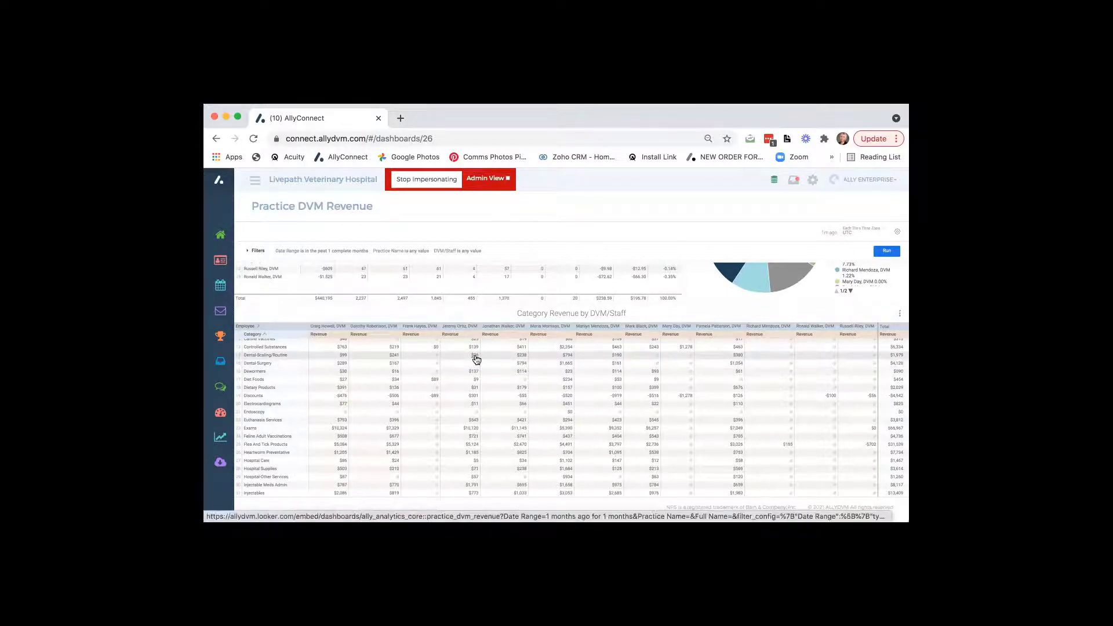
{"action": "scroll", "coordinate": [473, 357], "scroll_direction": "down", "scroll_amount": 1}
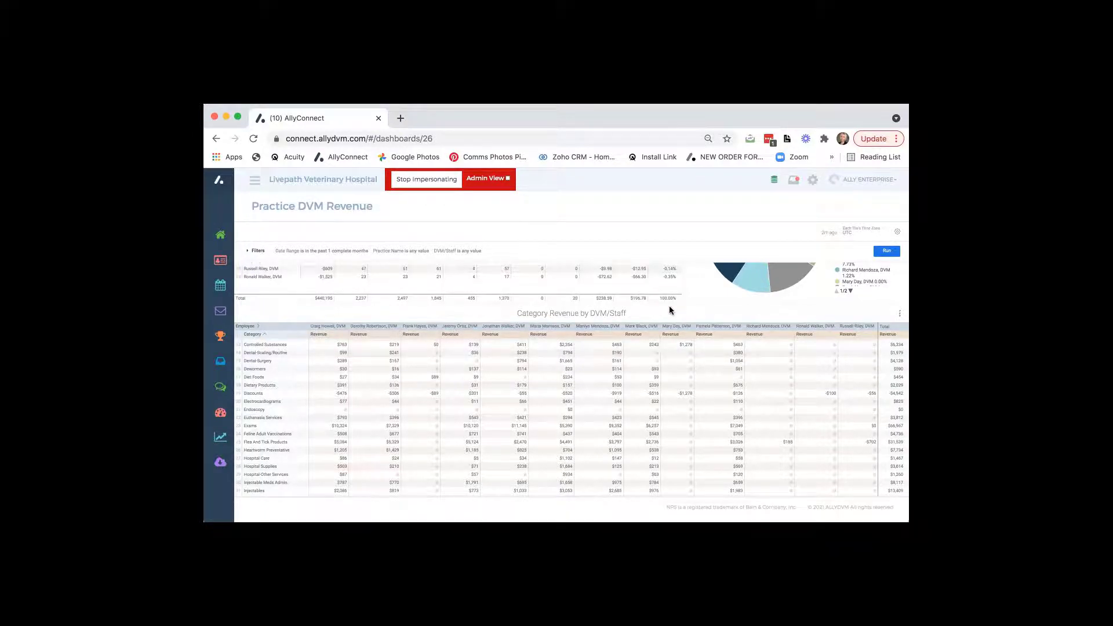
{"action": "scroll", "coordinate": [669, 311], "scroll_direction": "down", "scroll_amount": 1}
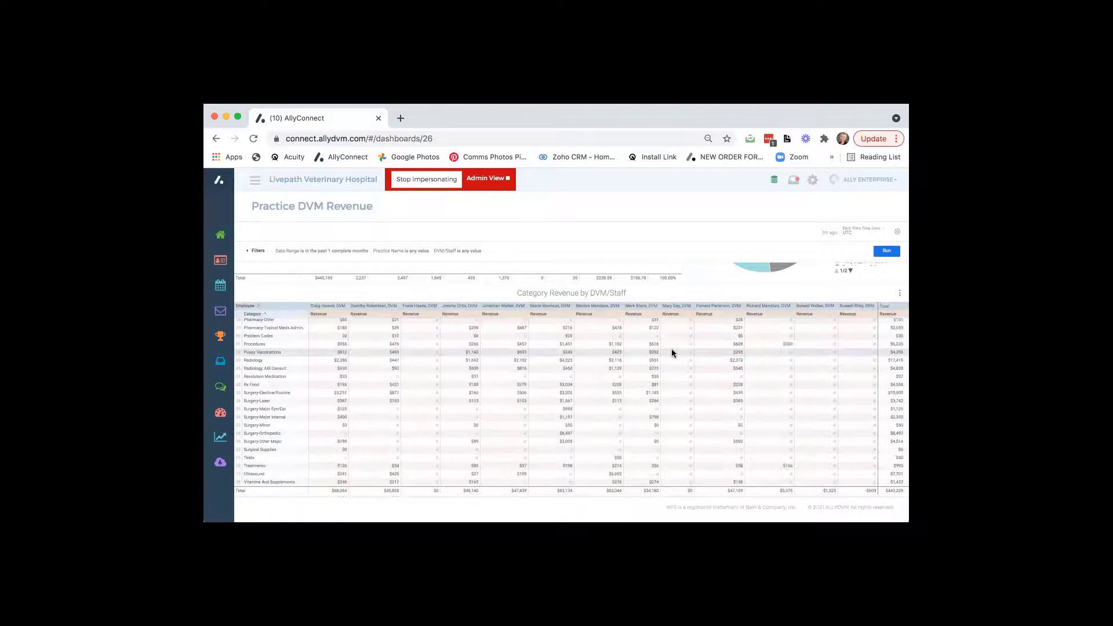
{"action": "scroll", "coordinate": [673, 353], "scroll_direction": "up", "scroll_amount": 10}
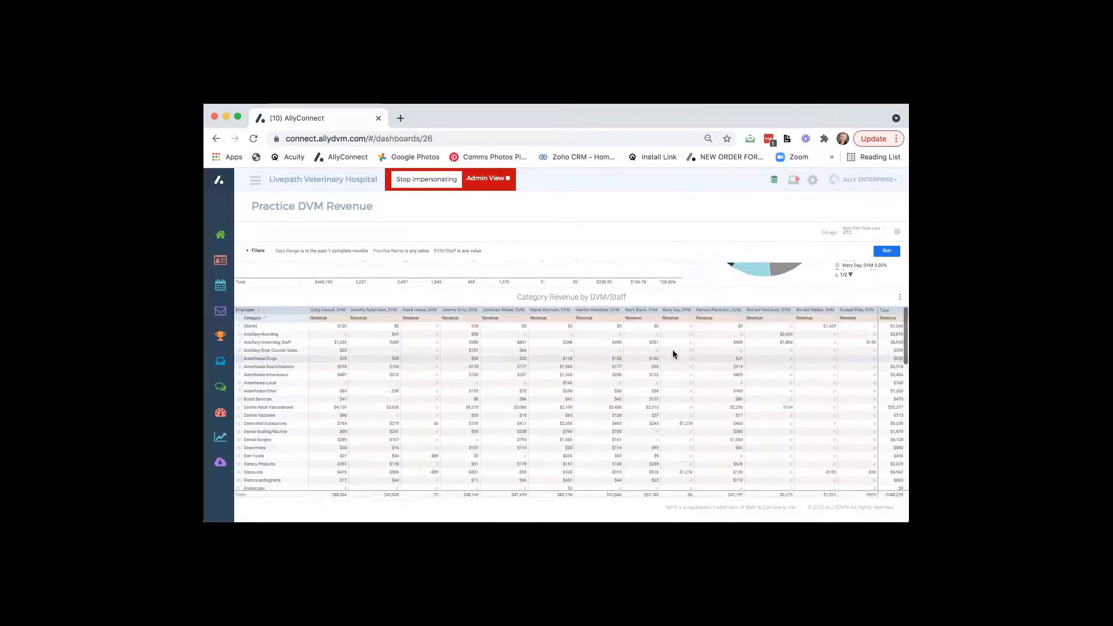
{"action": "scroll", "coordinate": [672, 349], "scroll_direction": "up", "scroll_amount": 5}
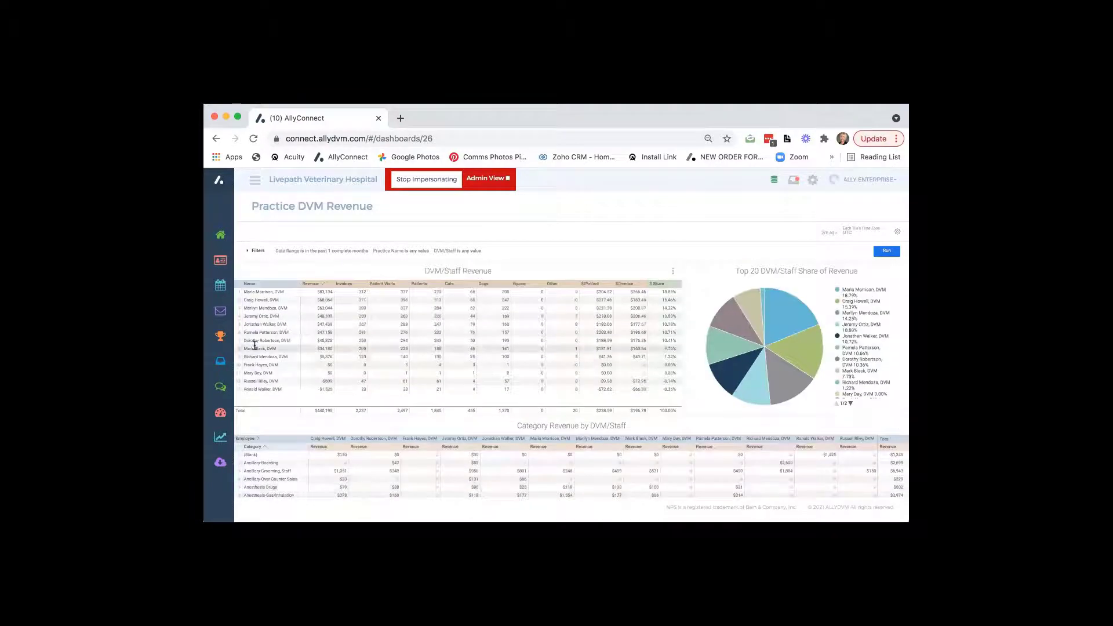
Go to the Dashboards list and open Practice Retention, showing 5,919 current pets and 55.67% forward booking
{"action": "left_click", "coordinate": [220, 413]}
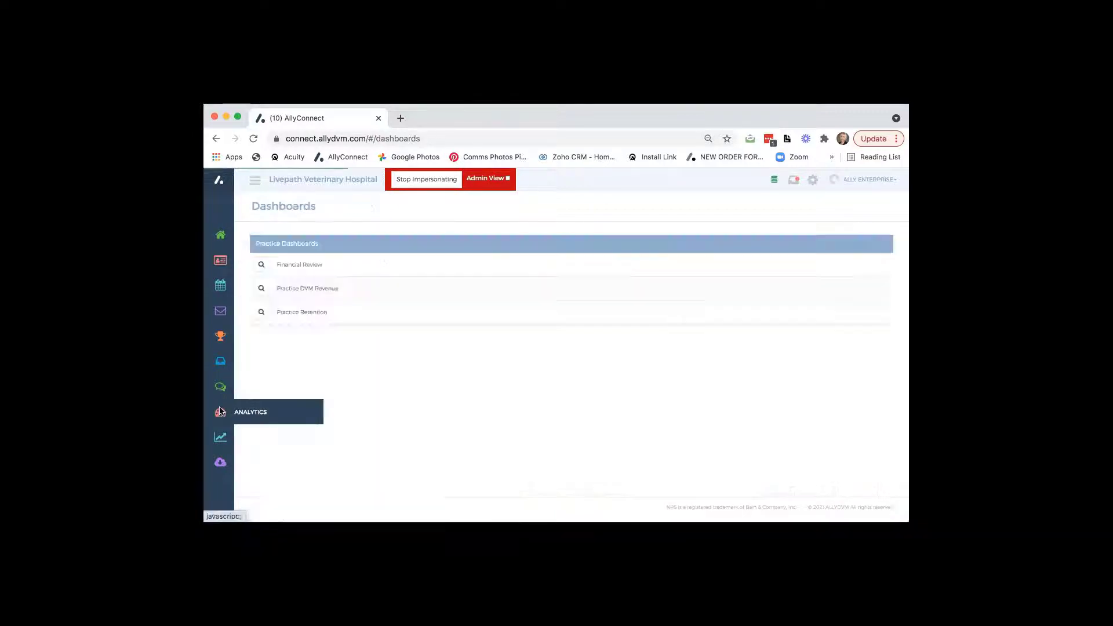
{"action": "left_click", "coordinate": [261, 313]}
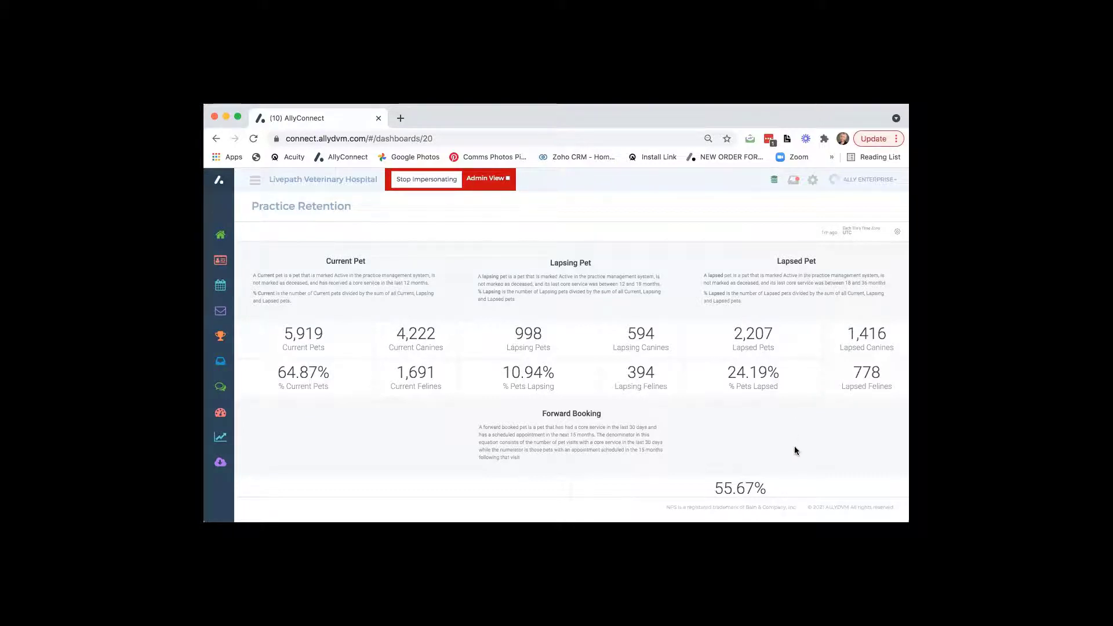
{"action": "scroll", "coordinate": [794, 447], "scroll_direction": "down", "scroll_amount": 3}
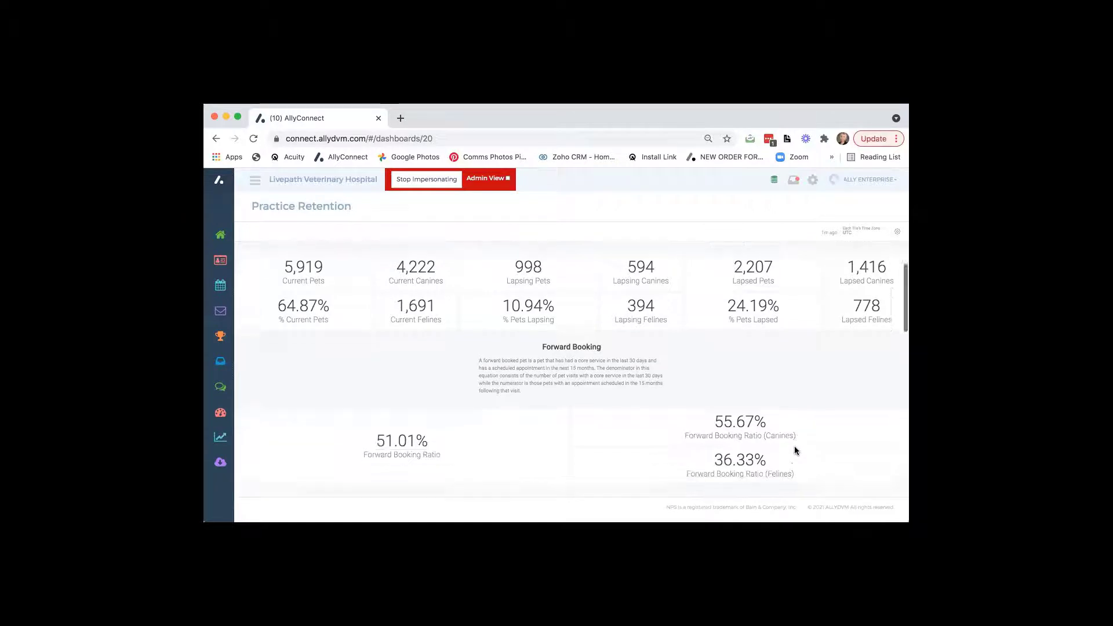
{"action": "scroll", "coordinate": [795, 450], "scroll_direction": "down", "scroll_amount": 3}
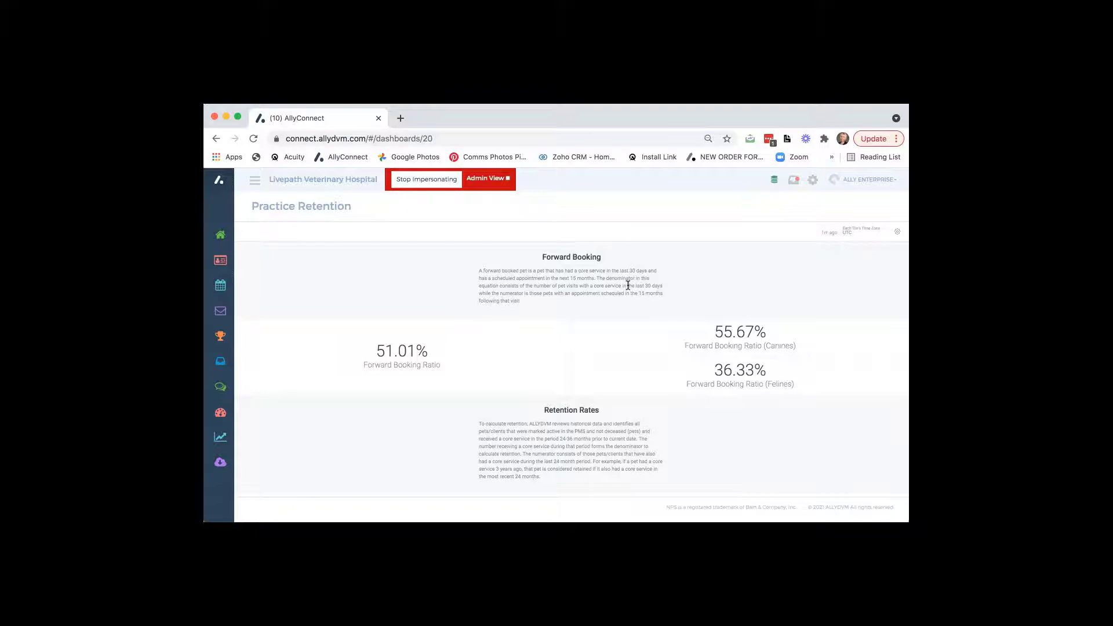
{"action": "scroll", "coordinate": [664, 286], "scroll_direction": "down", "scroll_amount": 4}
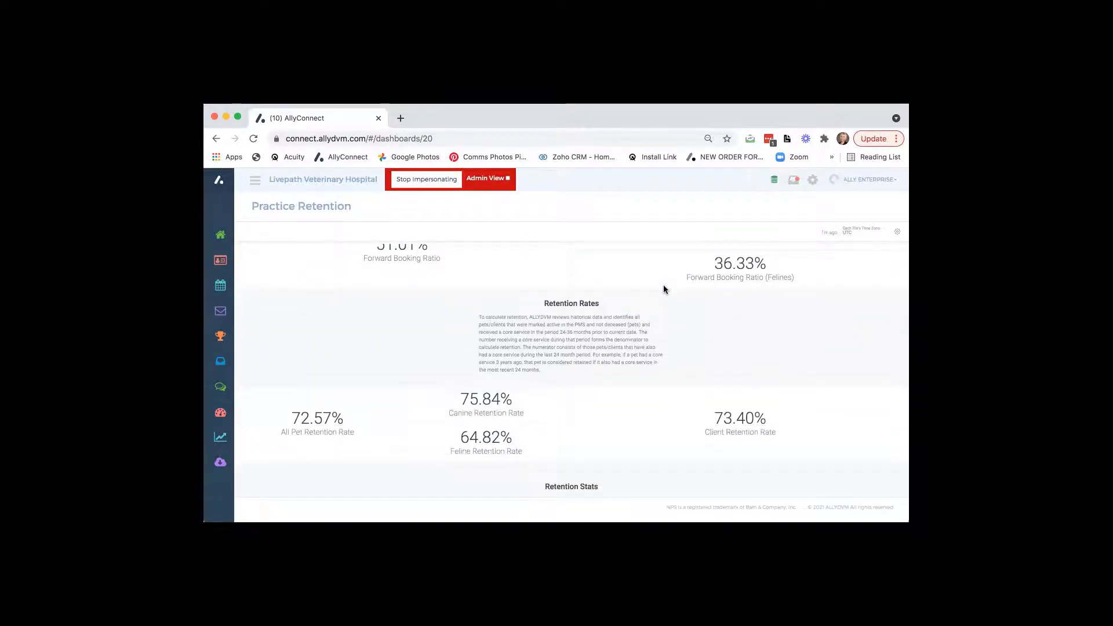
{"action": "scroll", "coordinate": [663, 285], "scroll_direction": "down", "scroll_amount": 1}
{"action": "scroll", "coordinate": [664, 286], "scroll_direction": "down", "scroll_amount": 4}
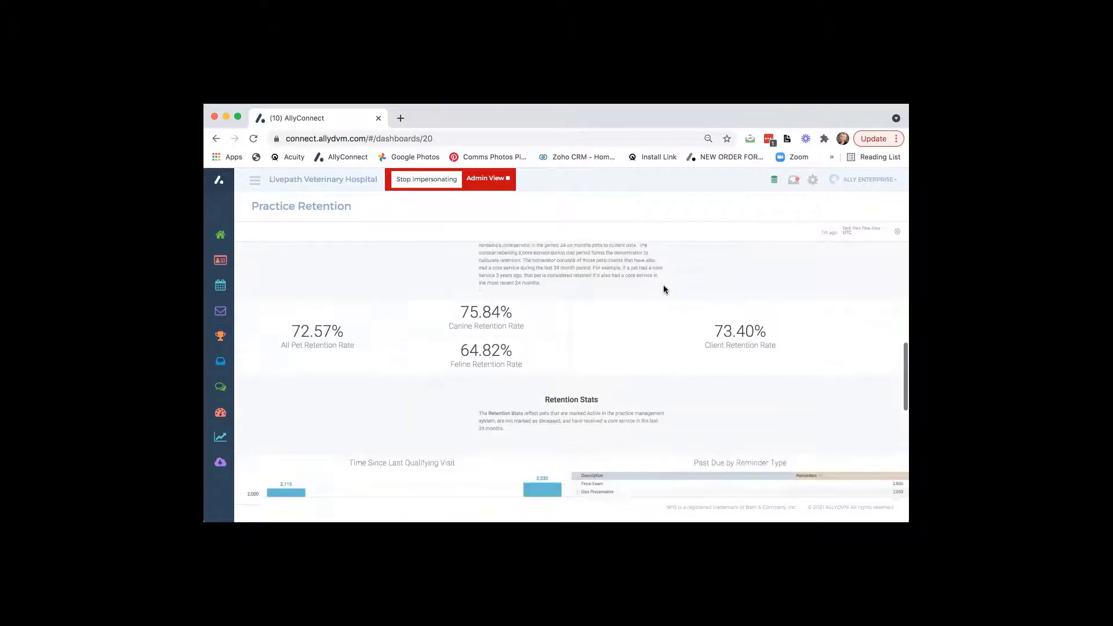
{"action": "scroll", "coordinate": [663, 288], "scroll_direction": "down", "scroll_amount": 10}
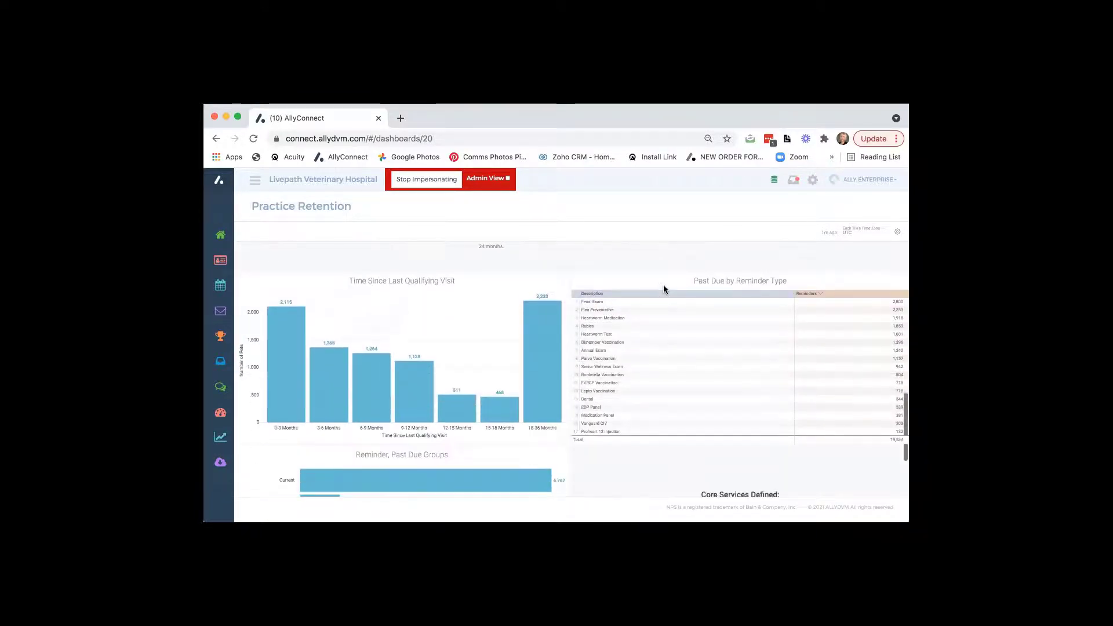
{"action": "scroll", "coordinate": [642, 448], "scroll_direction": "down", "scroll_amount": 4}
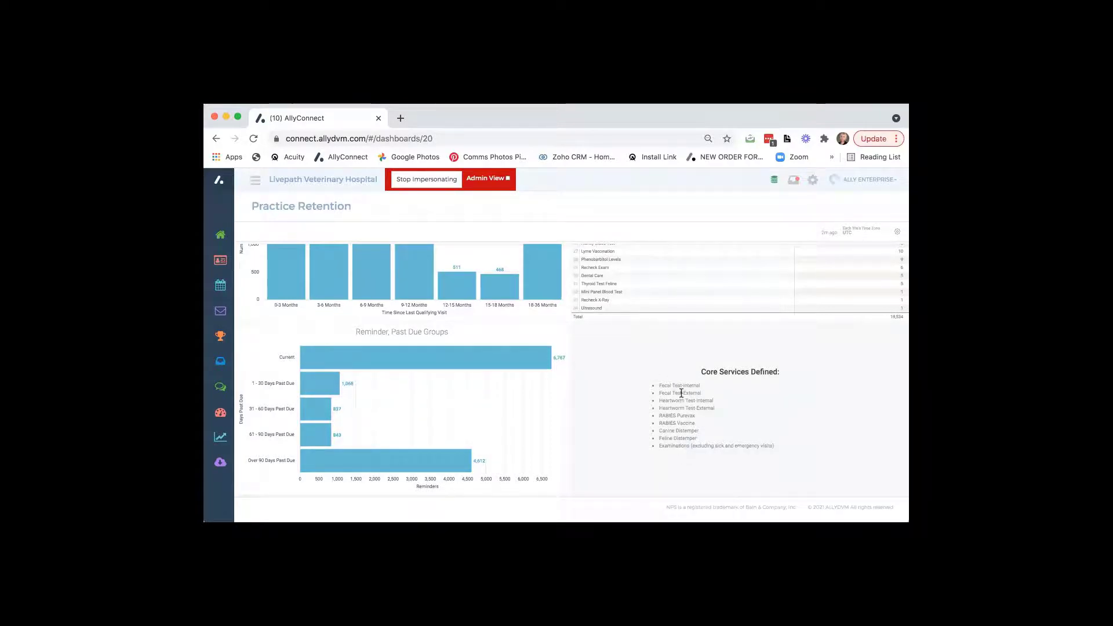
{"action": "scroll", "coordinate": [660, 345], "scroll_direction": "up", "scroll_amount": 1}
{"action": "scroll", "coordinate": [661, 345], "scroll_direction": "up", "scroll_amount": 5}
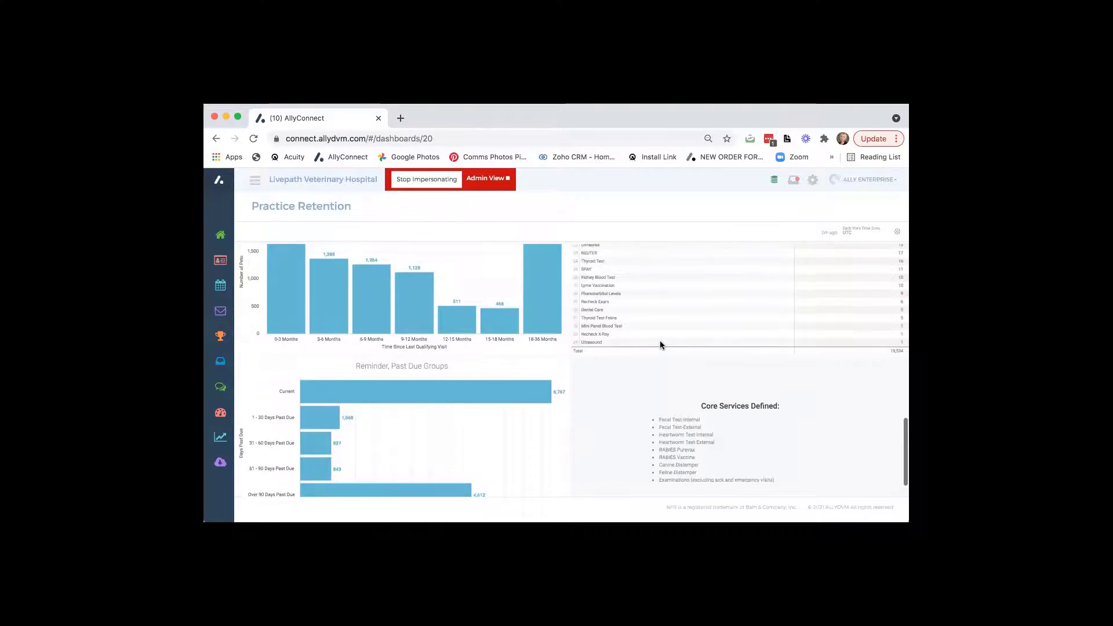
{"action": "scroll", "coordinate": [660, 345], "scroll_direction": "up", "scroll_amount": 8}
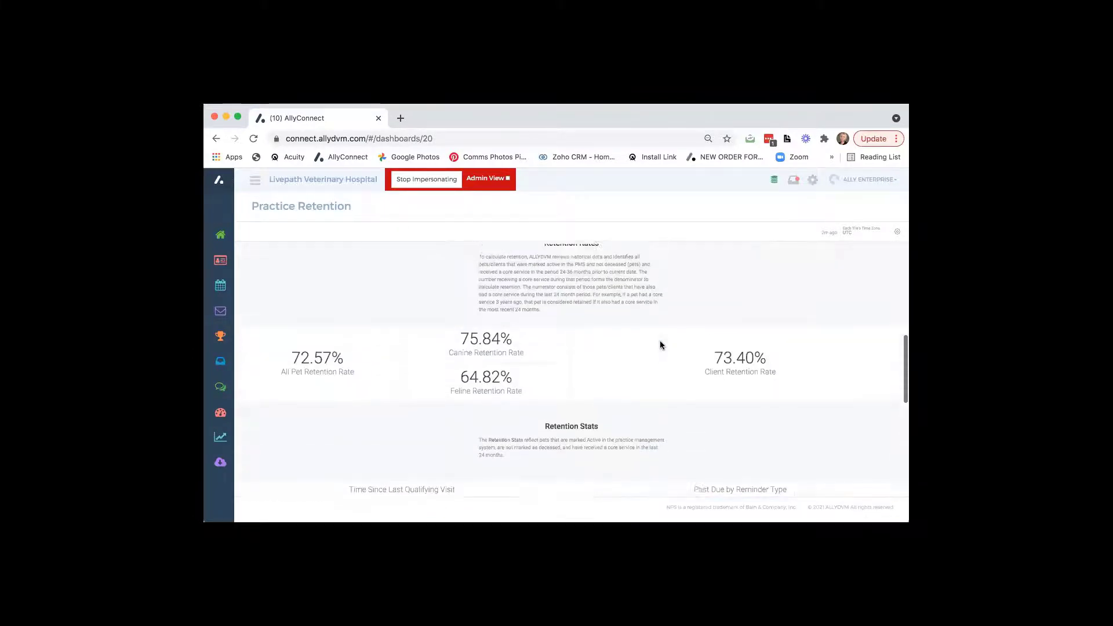
{"action": "scroll", "coordinate": [660, 345], "scroll_direction": "up", "scroll_amount": 1}
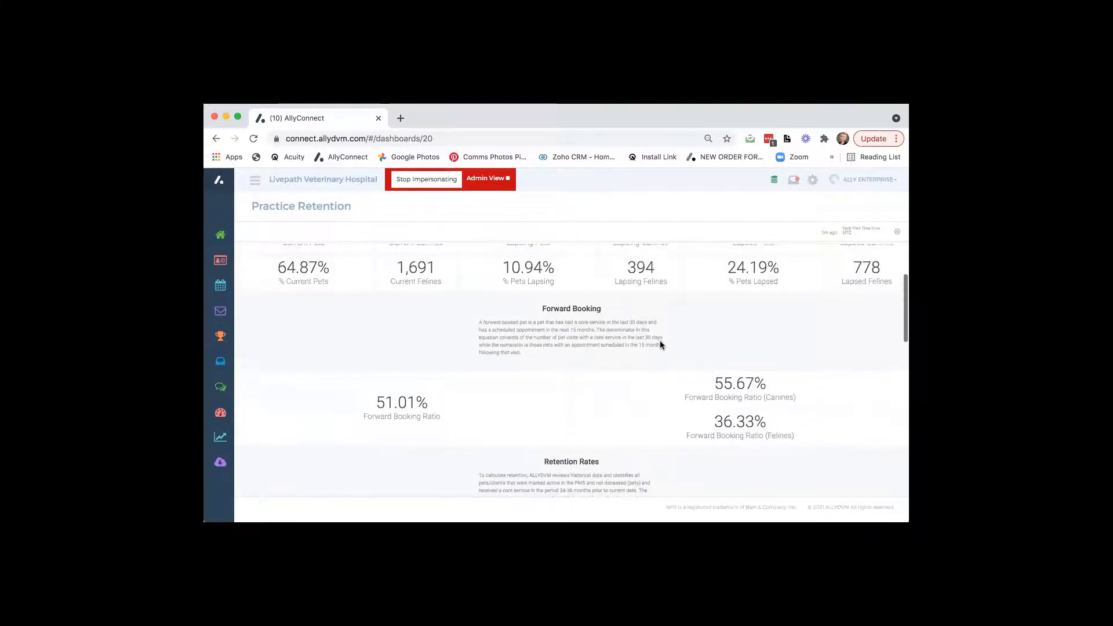
{"action": "scroll", "coordinate": [608, 447], "scroll_direction": "down", "scroll_amount": 4}
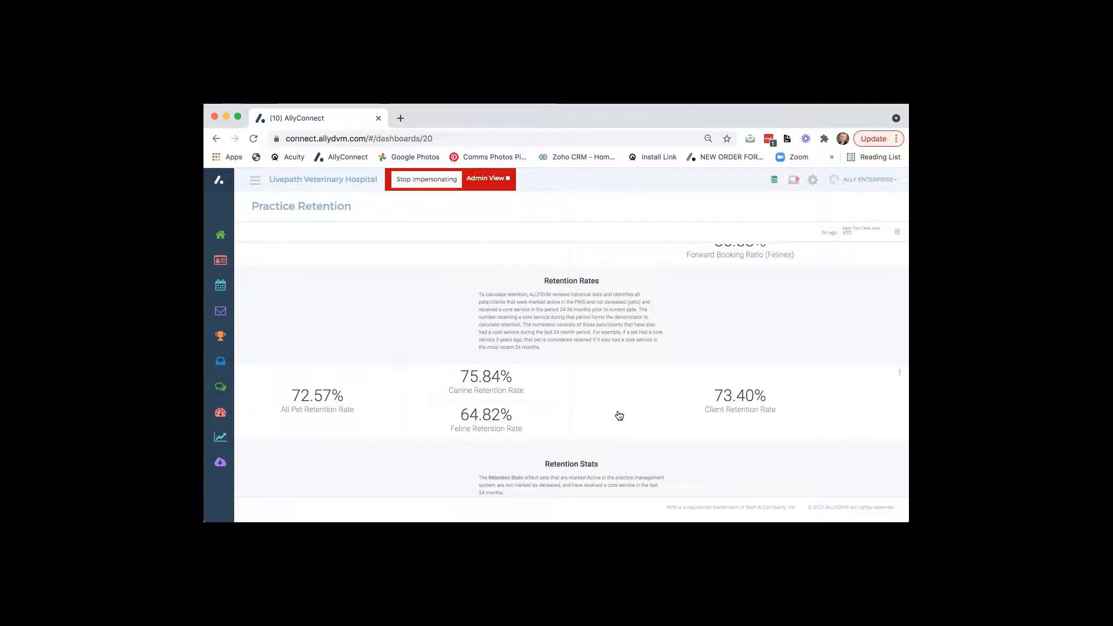
{"action": "scroll", "coordinate": [619, 415], "scroll_direction": "down", "scroll_amount": 3}
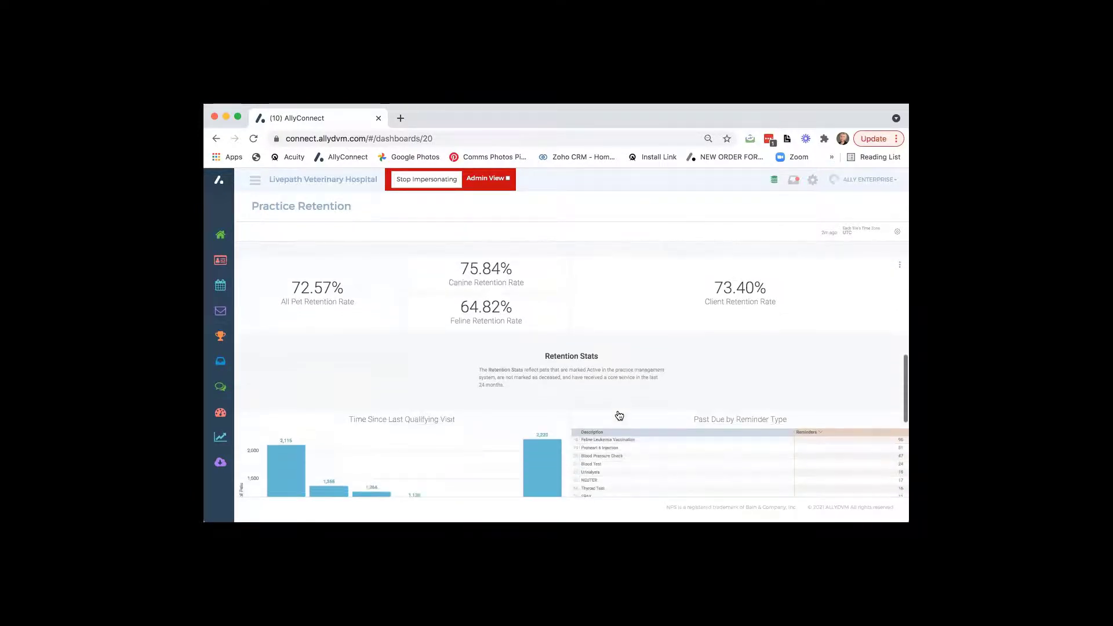
{"action": "scroll", "coordinate": [619, 415], "scroll_direction": "down", "scroll_amount": 3}
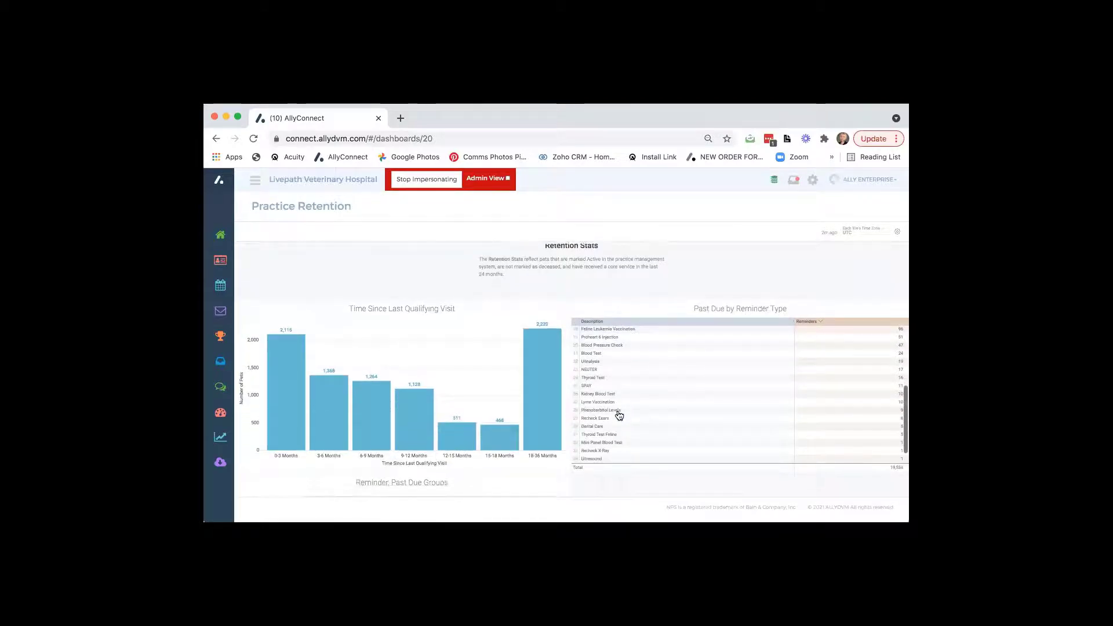
{"action": "scroll", "coordinate": [619, 415], "scroll_direction": "up", "scroll_amount": 1}
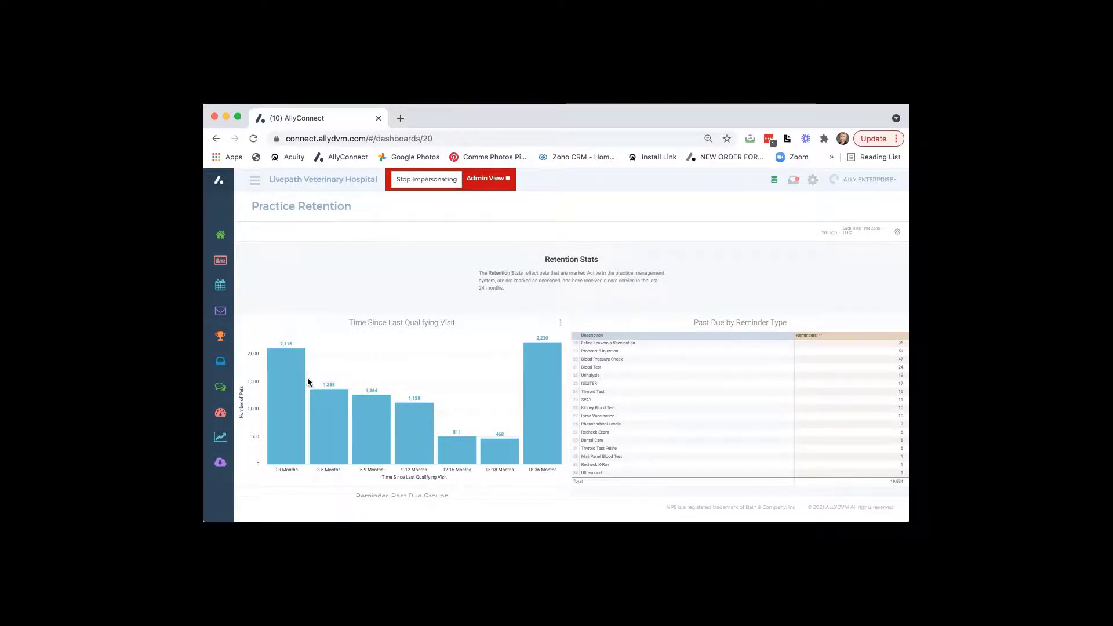
{"action": "mouse_move", "coordinate": [296, 392]}
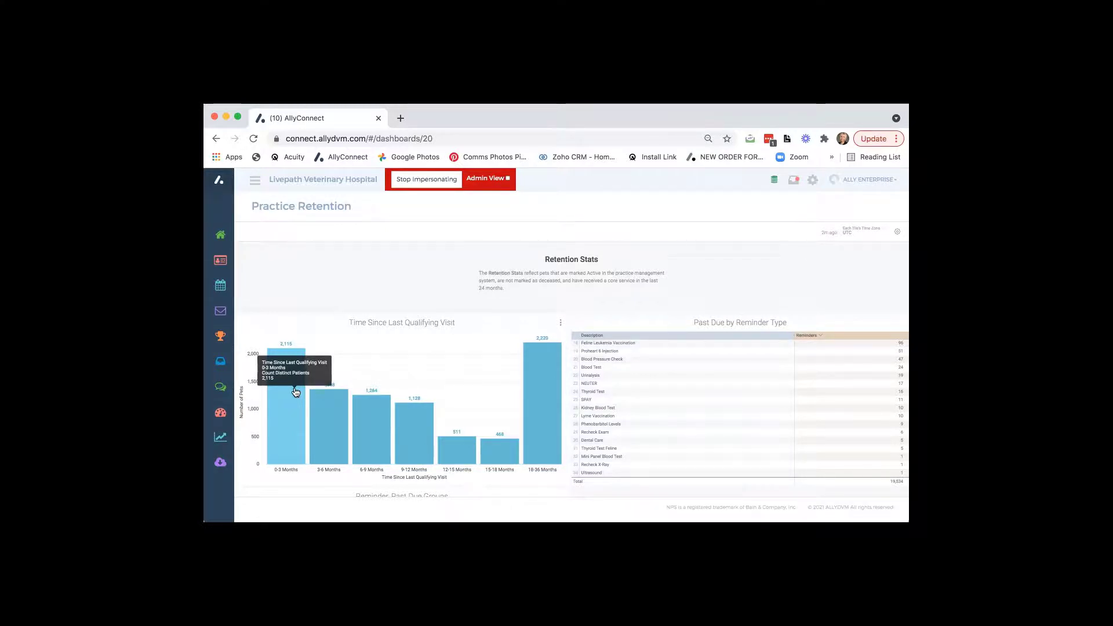
{"action": "left_click", "coordinate": [295, 392]}
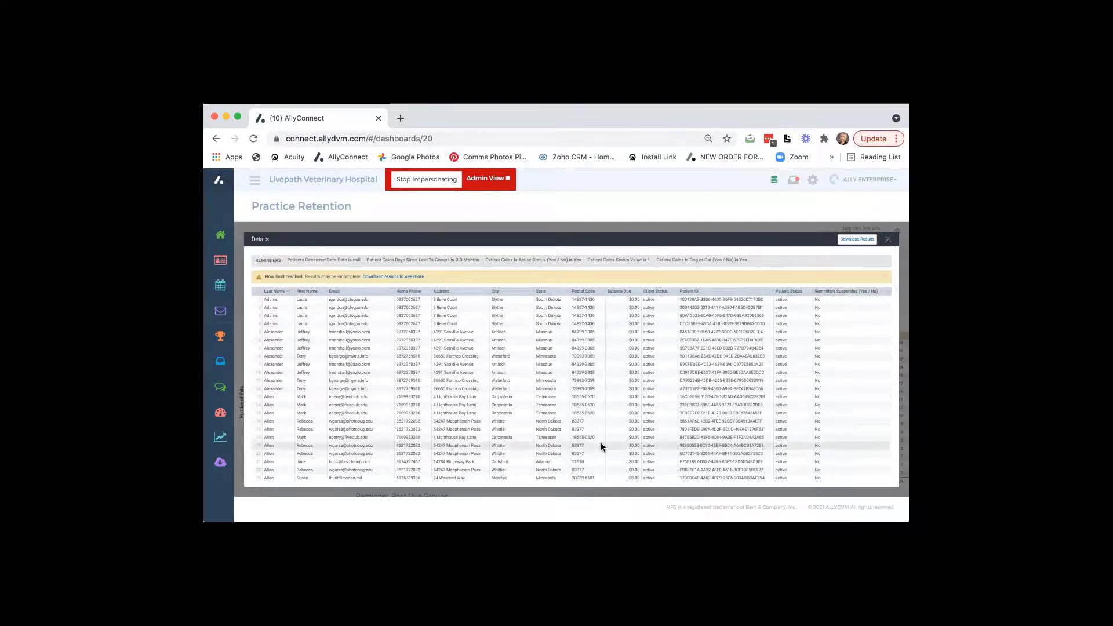
{"action": "left_click", "coordinate": [889, 241]}
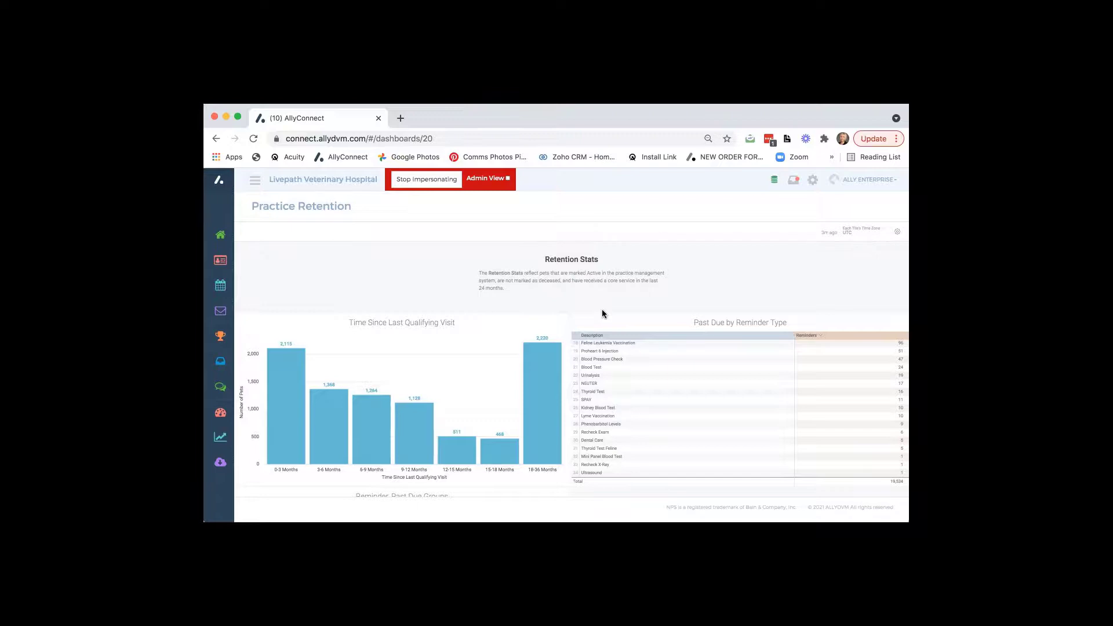
{"action": "scroll", "coordinate": [602, 310], "scroll_direction": "down", "scroll_amount": 1}
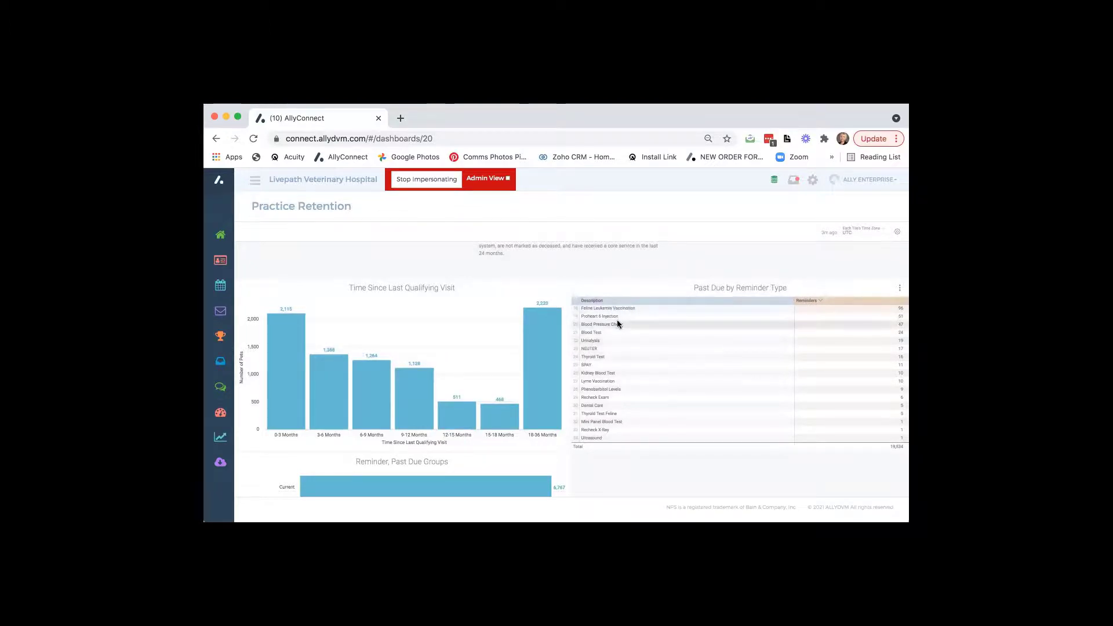
{"action": "scroll", "coordinate": [617, 318], "scroll_direction": "up", "scroll_amount": 3}
{"action": "scroll", "coordinate": [617, 323], "scroll_direction": "up", "scroll_amount": 5}
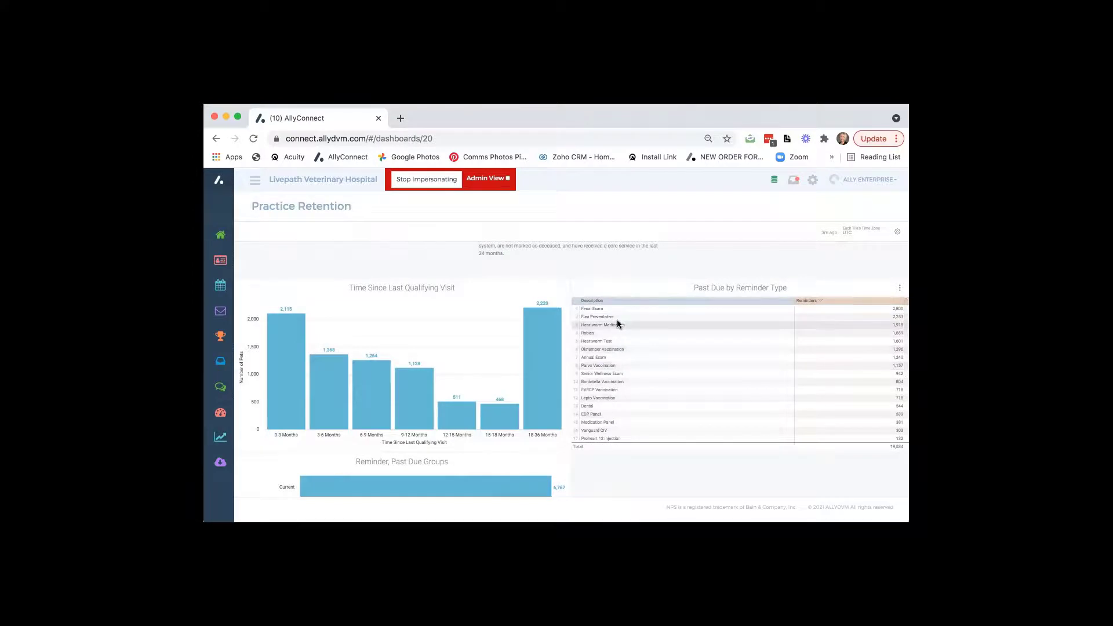
{"action": "scroll", "coordinate": [618, 322], "scroll_direction": "down", "scroll_amount": 5}
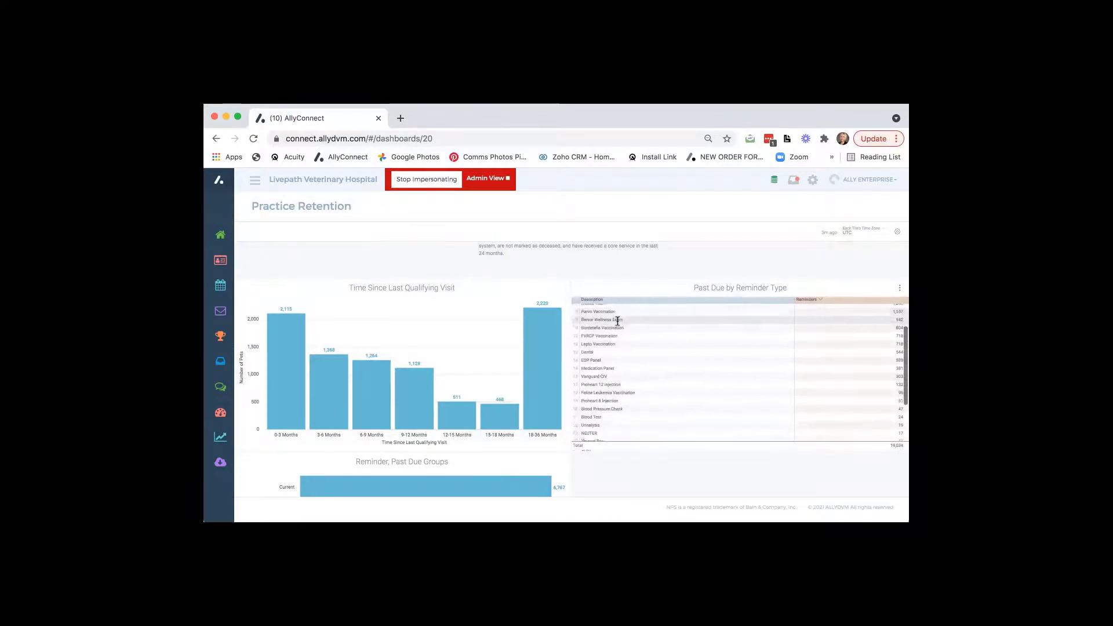
{"action": "scroll", "coordinate": [617, 322], "scroll_direction": "down", "scroll_amount": 3}
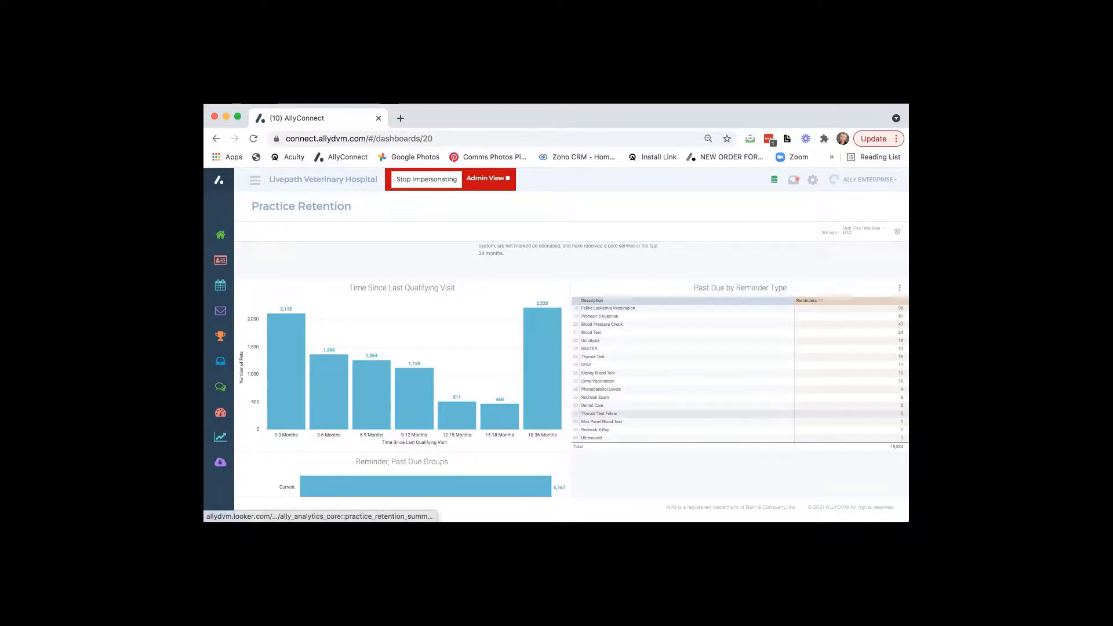
{"action": "left_click", "coordinate": [901, 422]}
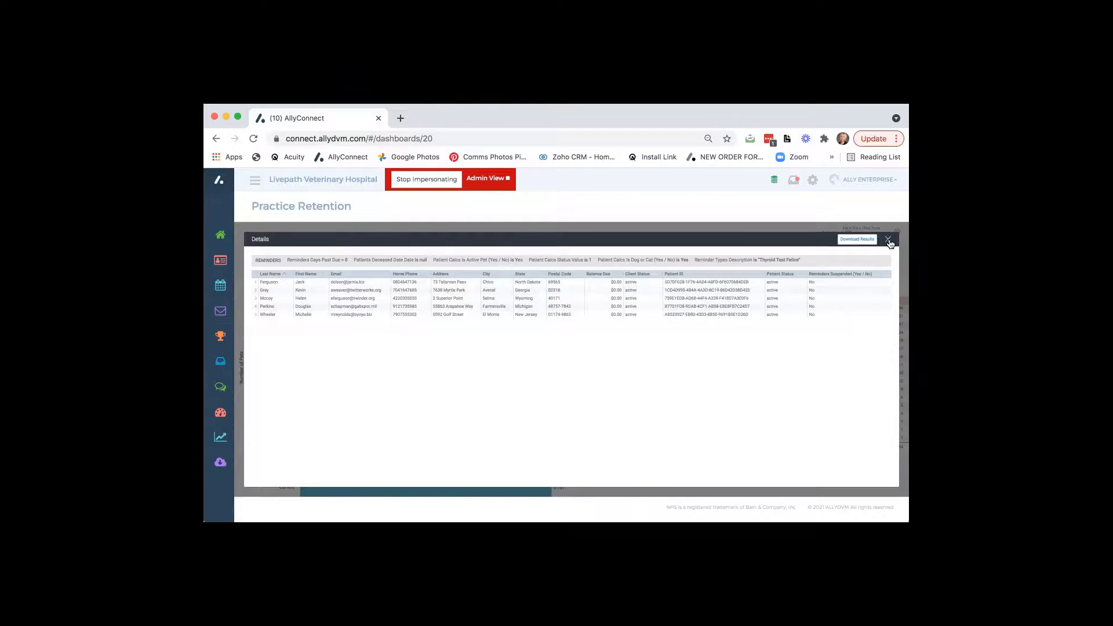
{"action": "left_click", "coordinate": [888, 240]}
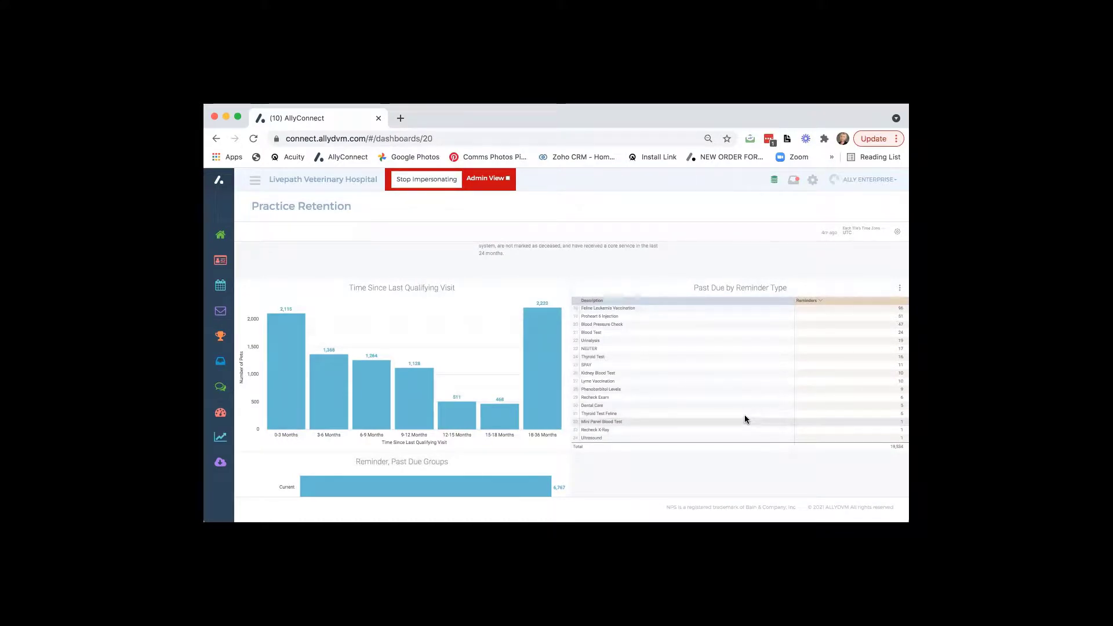
{"action": "scroll", "coordinate": [673, 377], "scroll_direction": "up", "scroll_amount": 5}
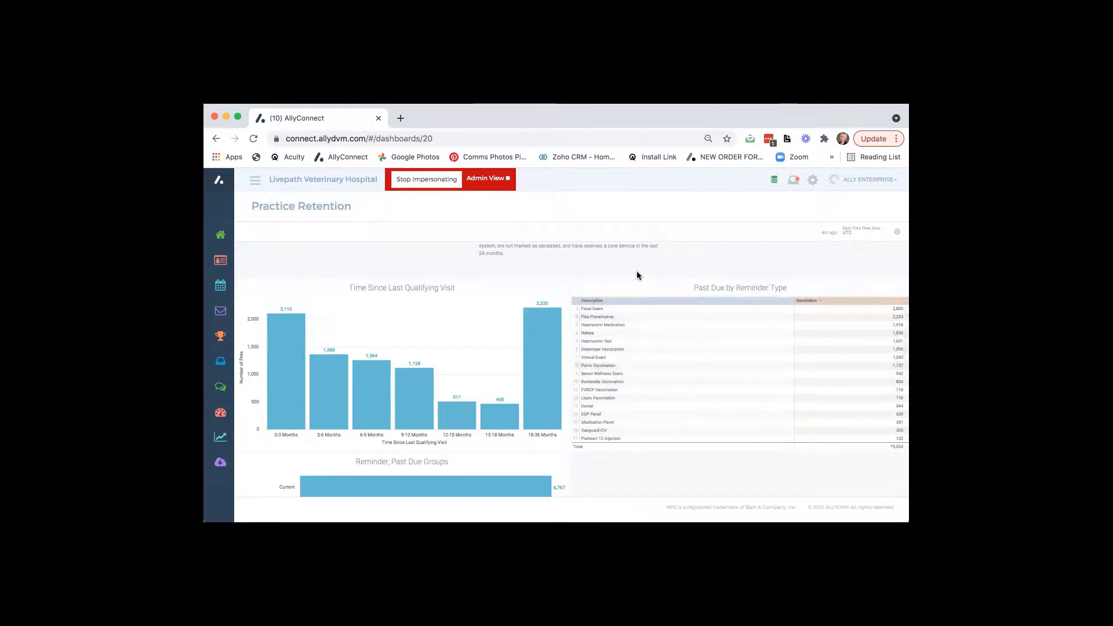
{"action": "scroll", "coordinate": [613, 455], "scroll_direction": "down", "scroll_amount": 4}
{"action": "scroll", "coordinate": [615, 458], "scroll_direction": "down", "scroll_amount": 1}
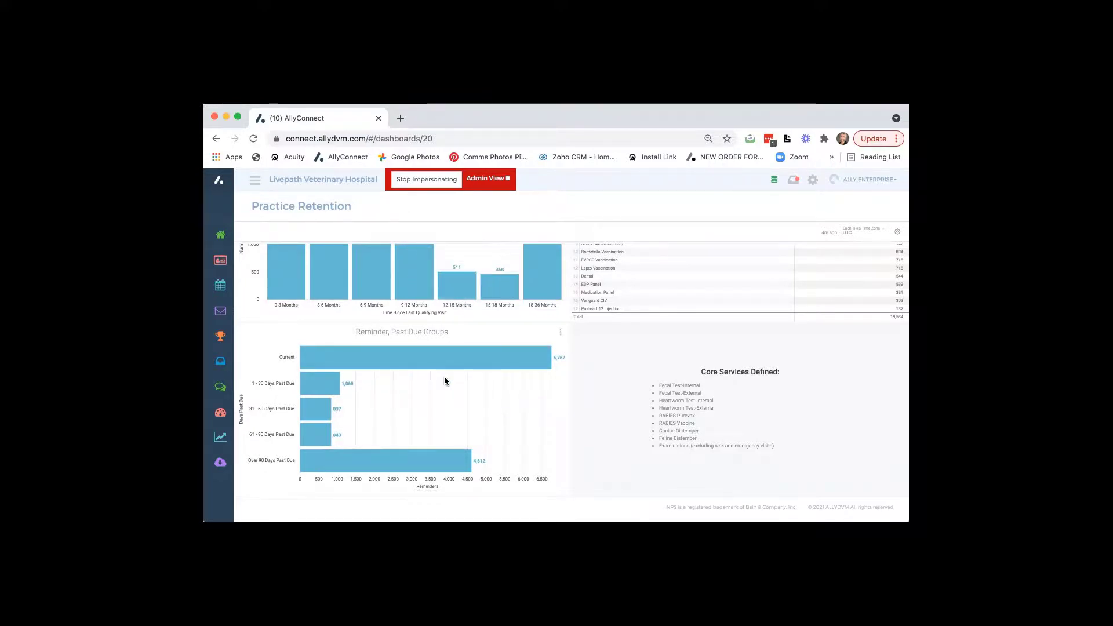
{"action": "mouse_move", "coordinate": [398, 353]}
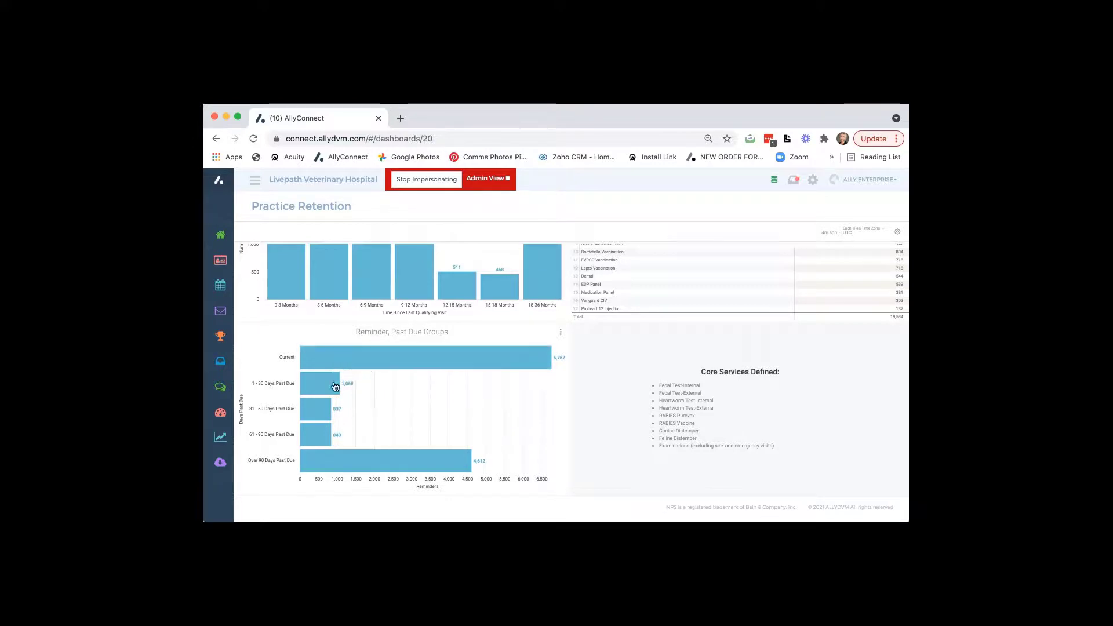
{"action": "mouse_move", "coordinate": [335, 391]}
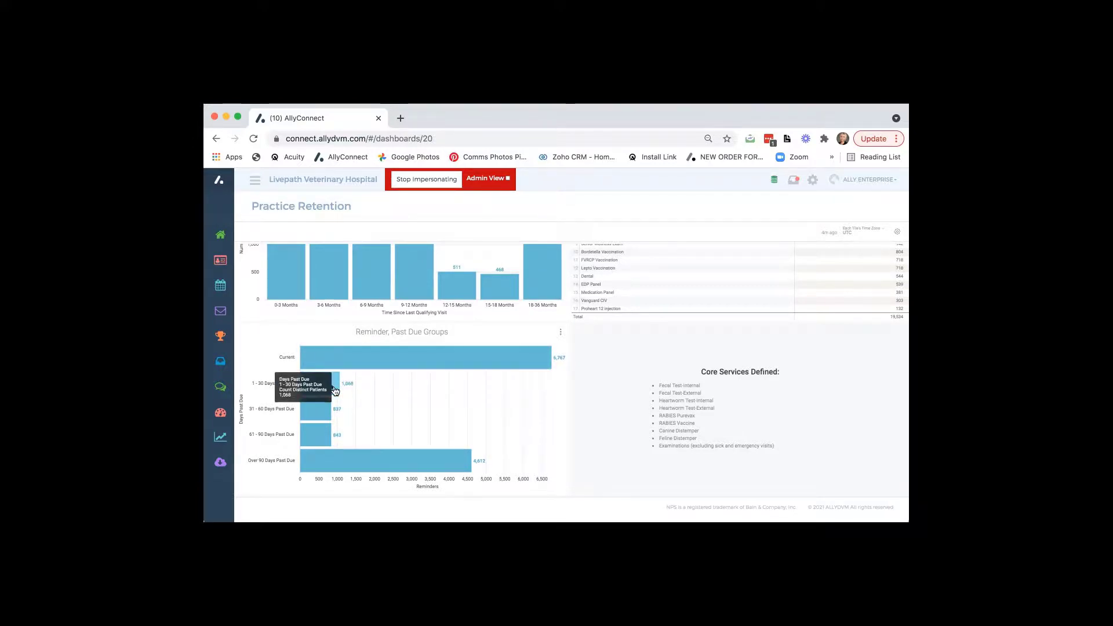
{"action": "mouse_move", "coordinate": [329, 412]}
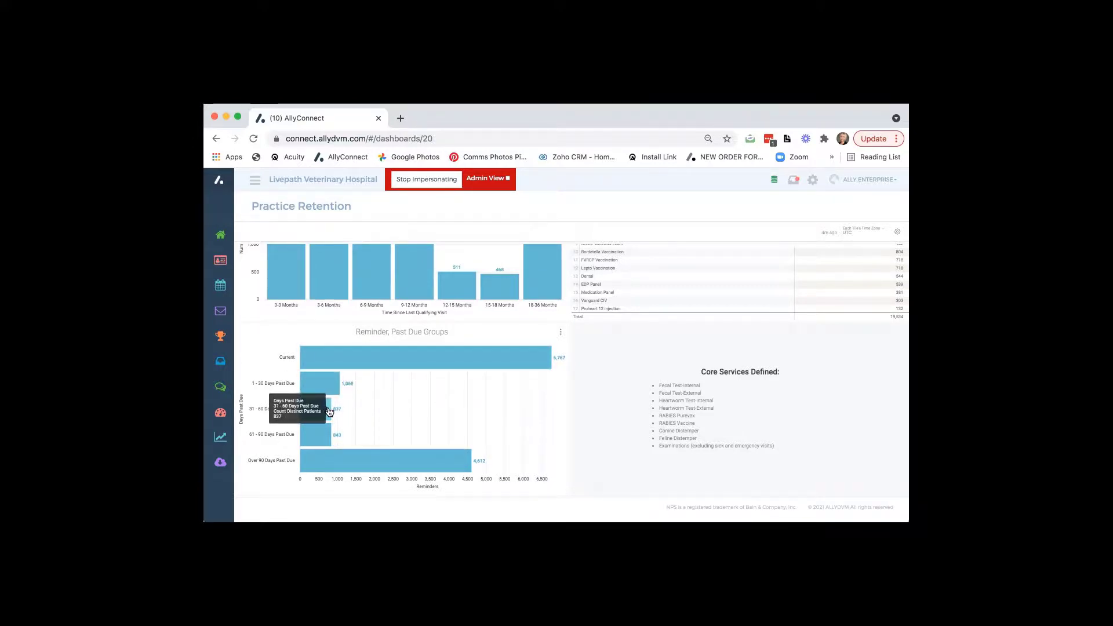
{"action": "mouse_move", "coordinate": [326, 439]}
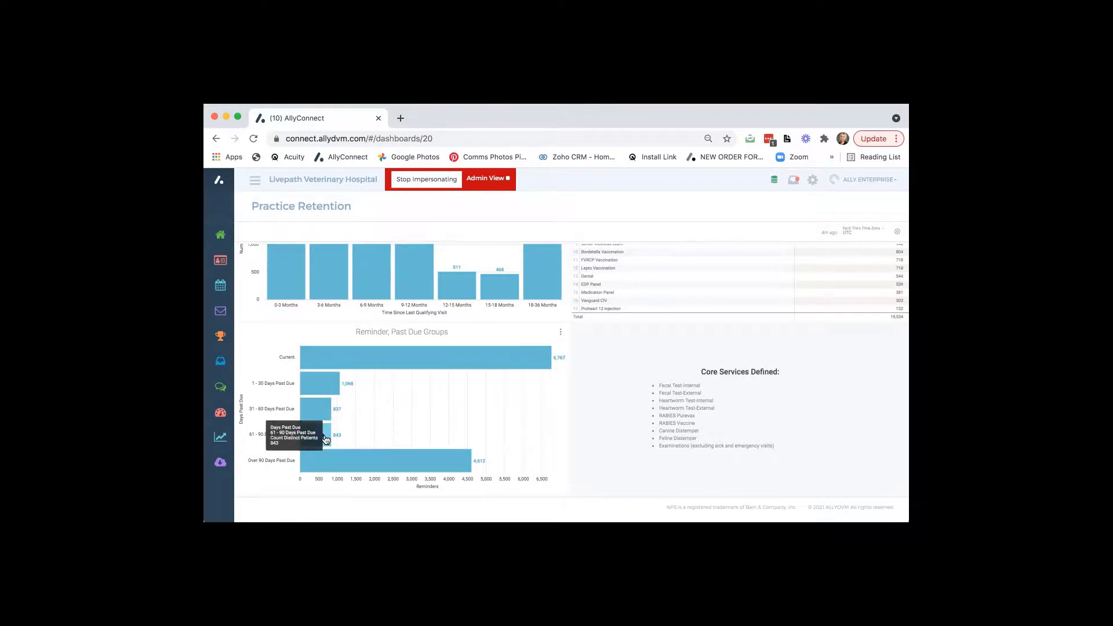
{"action": "mouse_move", "coordinate": [332, 461]}
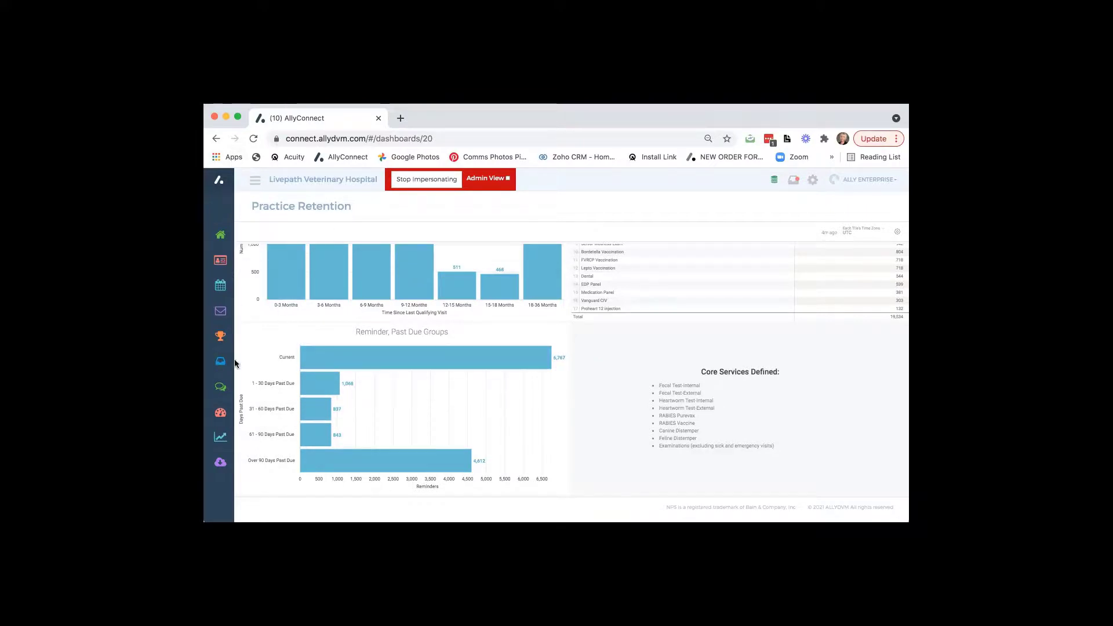
Return to the Dashboards list via the Analytics icon in the sidebar
{"action": "left_click", "coordinate": [221, 415]}
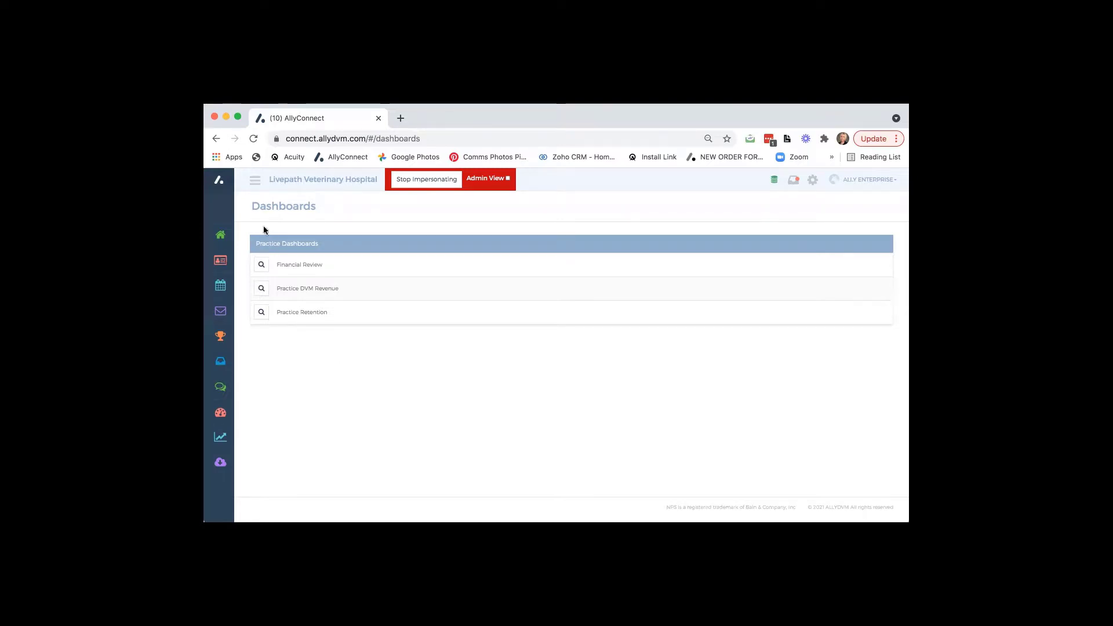
{"action": "left_click", "coordinate": [255, 180]}
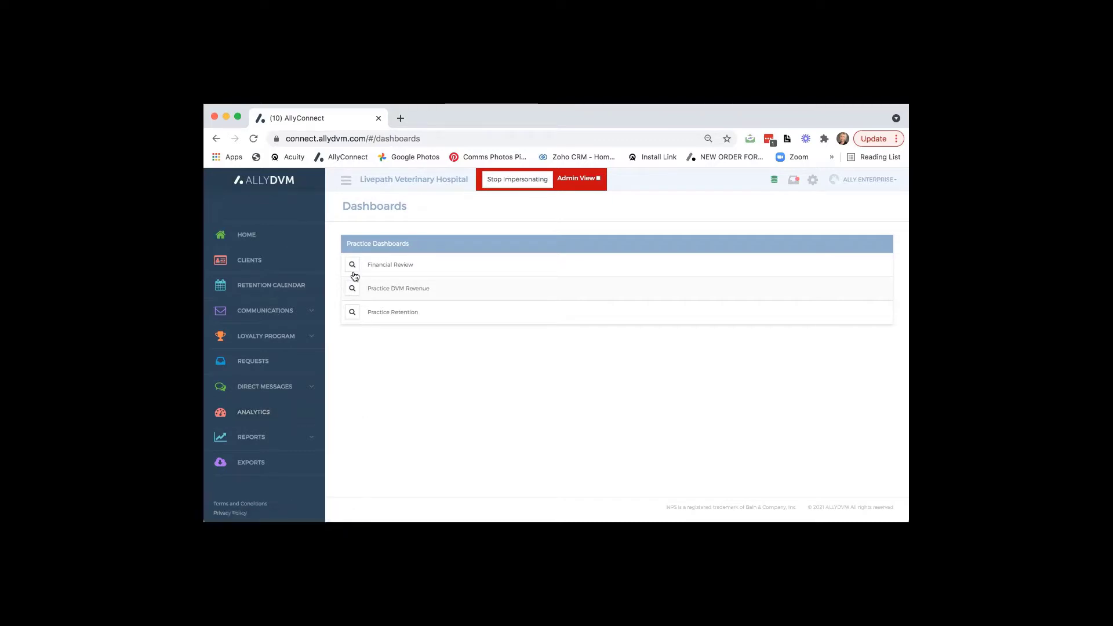
{"action": "left_click", "coordinate": [346, 181]}
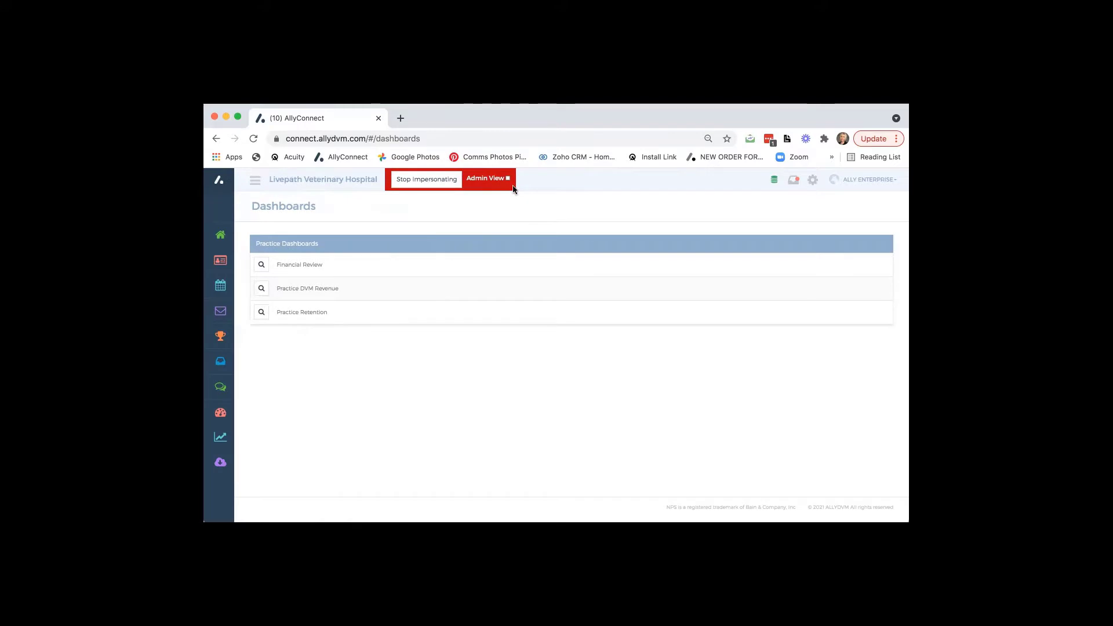